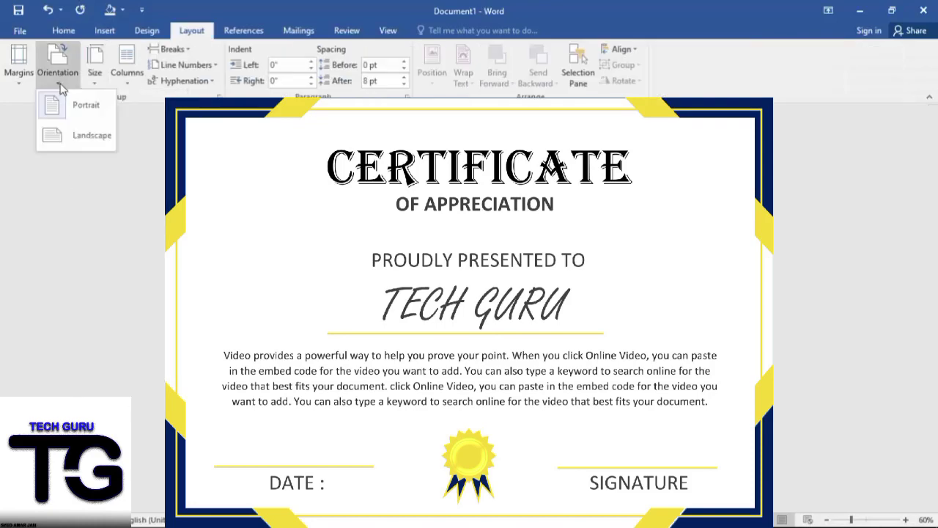
Step: Switch the page to landscape and place a navy-filled rotated rectangle in the top-left corner
{"action": "left_click", "coordinate": [103, 31]}
{"action": "left_click_drag", "start_coordinate": [230, 142], "coordinate": [696, 473]}
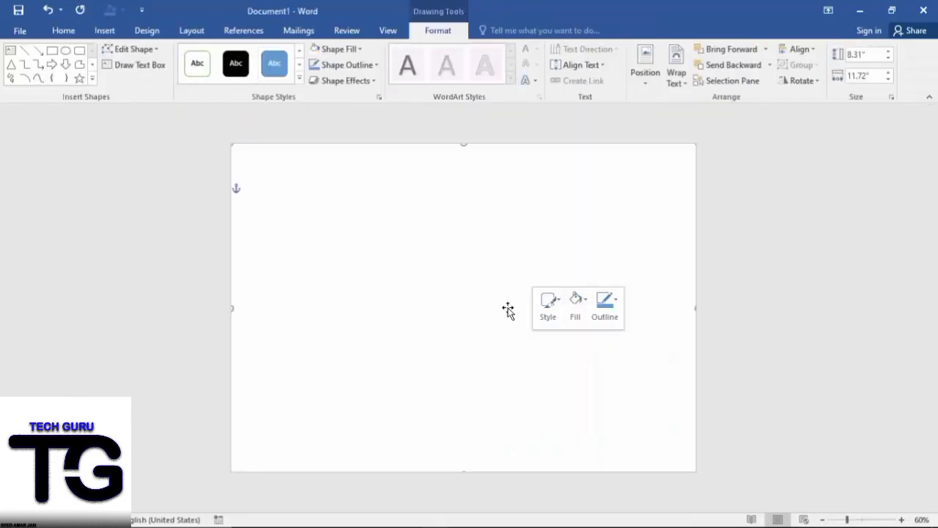
{"action": "left_click", "coordinate": [104, 30]}
{"action": "left_click", "coordinate": [188, 73]}
{"action": "left_click", "coordinate": [182, 151]}
{"action": "left_click_drag", "start_coordinate": [300, 163], "coordinate": [216, 278]}
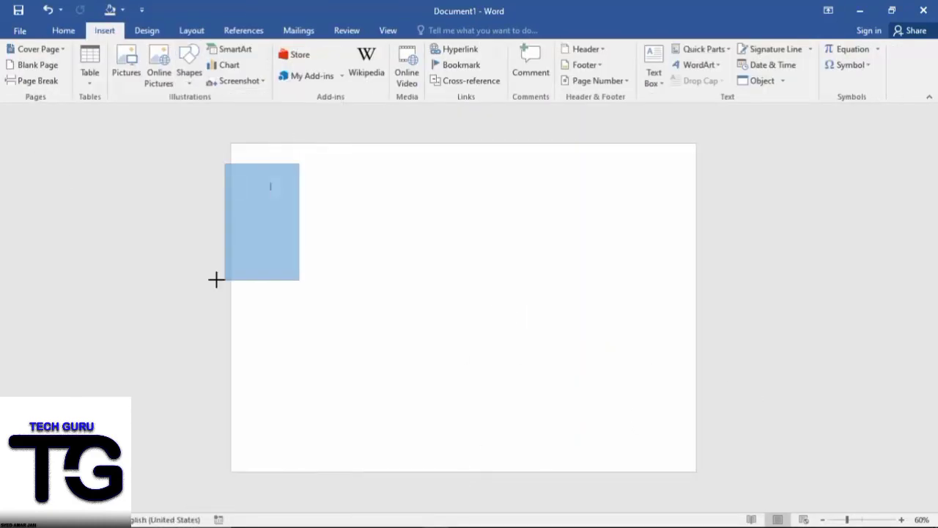
{"action": "left_click_drag", "start_coordinate": [262, 147], "coordinate": [311, 161]}
{"action": "left_click_drag", "start_coordinate": [250, 290], "coordinate": [261, 238]}
{"action": "right_click", "coordinate": [269, 203]}
{"action": "left_click", "coordinate": [314, 168]}
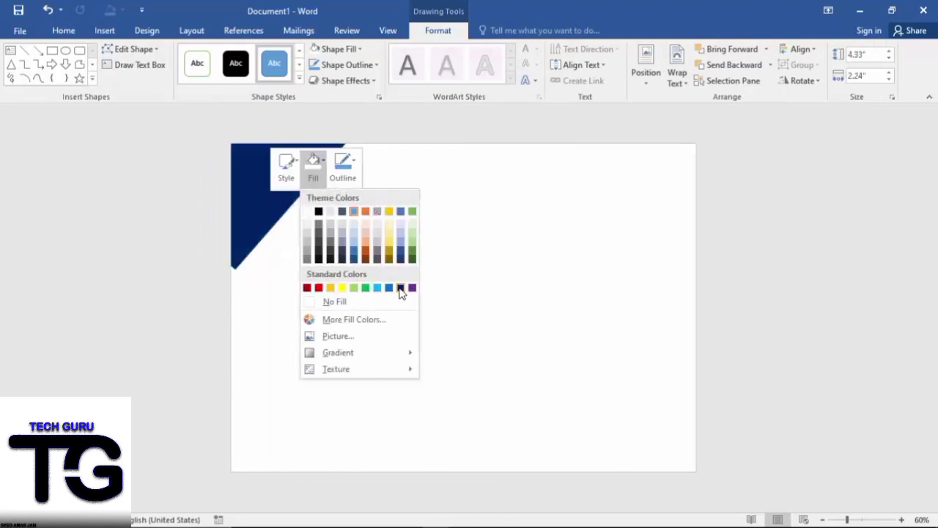
{"action": "left_click", "coordinate": [400, 291]}
Step: Copy the navy triangle into the bottom-left corner, rotated to mirror the top one
{"action": "right_click", "coordinate": [272, 173]}
{"action": "left_click", "coordinate": [281, 199]}
{"action": "key", "text": "ctrl+v"}
{"action": "mouse_move", "coordinate": [299, 412]}
{"action": "left_mouse_down"}
{"action": "mouse_move", "coordinate": [415, 404]}
{"action": "mouse_move", "coordinate": [351, 376]}
{"action": "left_mouse_up"}
{"action": "left_click_drag", "start_coordinate": [377, 318], "coordinate": [388, 488]}
{"action": "left_click_drag", "start_coordinate": [276, 450], "coordinate": [272, 475]}
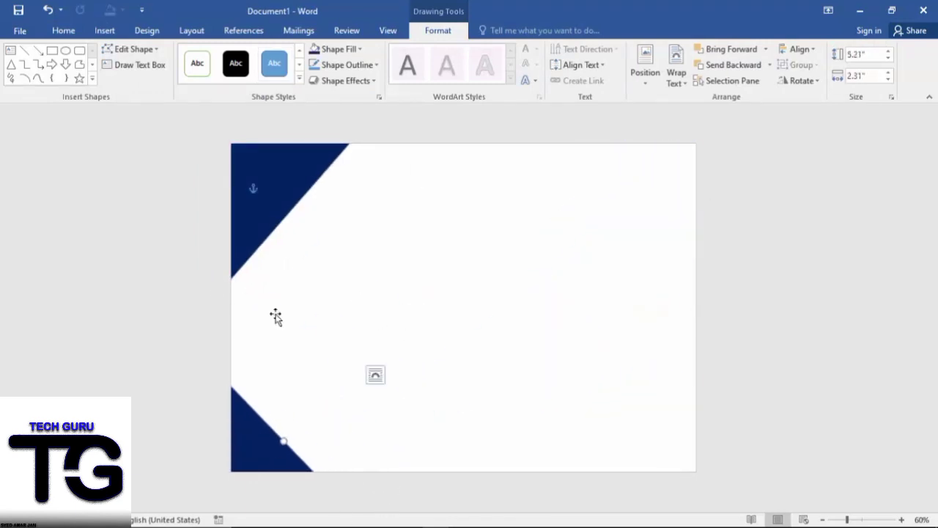
{"action": "left_click_drag", "start_coordinate": [290, 182], "coordinate": [264, 157]}
Step: Add navy triangle copies to the top-right and bottom-right corners
{"action": "mouse_move", "coordinate": [263, 451]}
{"action": "left_mouse_down"}
{"action": "mouse_move", "coordinate": [505, 444]}
{"action": "mouse_move", "coordinate": [717, 125]}
{"action": "mouse_move", "coordinate": [673, 226]}
{"action": "mouse_move", "coordinate": [663, 191]}
{"action": "mouse_move", "coordinate": [683, 183]}
{"action": "mouse_move", "coordinate": [671, 176]}
{"action": "left_mouse_up"}
{"action": "left_click", "coordinate": [255, 449]}
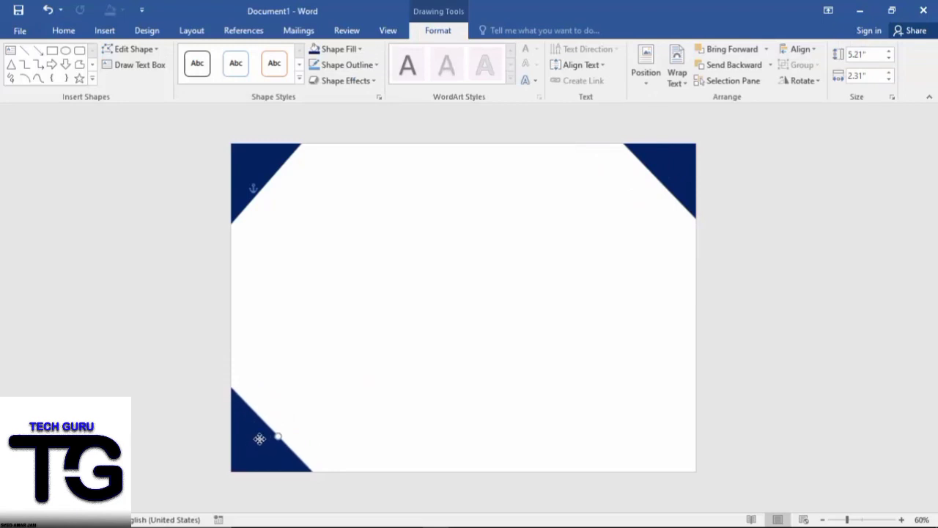
{"action": "left_click_drag", "start_coordinate": [260, 438], "coordinate": [608, 373]}
{"action": "left_click_drag", "start_coordinate": [614, 418], "coordinate": [648, 485]}
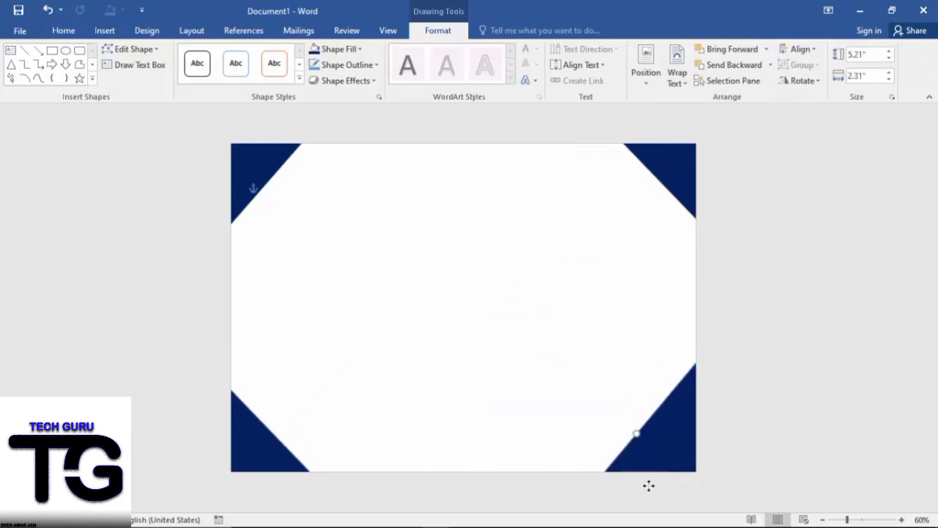
{"action": "left_click", "coordinate": [802, 458]}
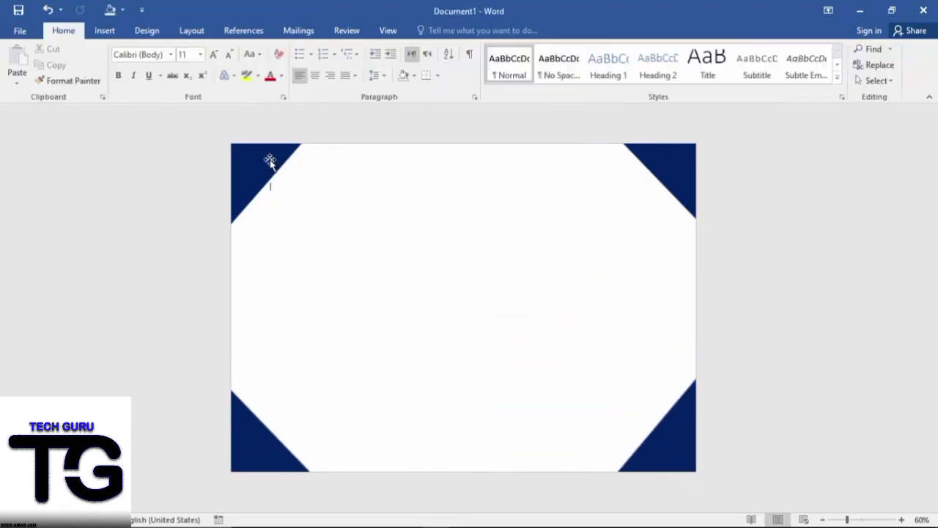
Step: Enlarge the top-left navy corner triangle
{"action": "left_click", "coordinate": [270, 161]}
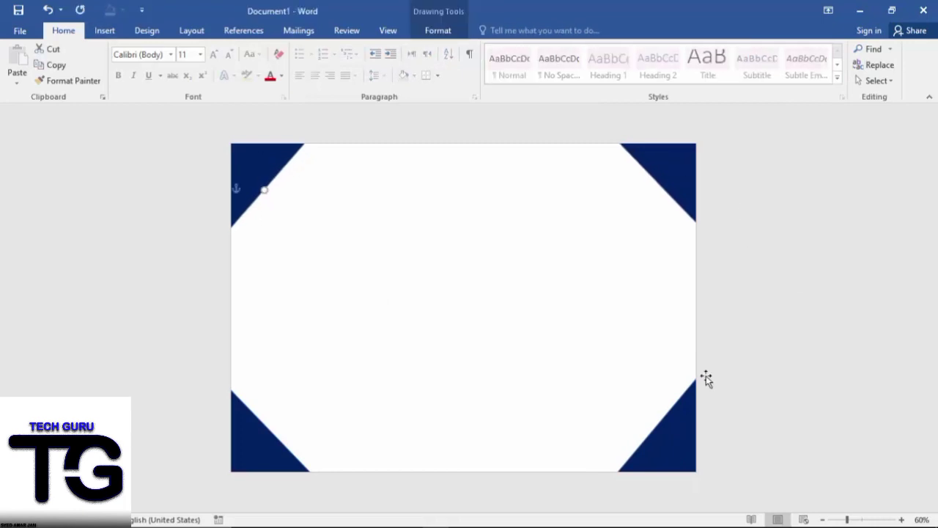
{"action": "left_click_drag", "start_coordinate": [302, 225], "coordinate": [312, 252]}
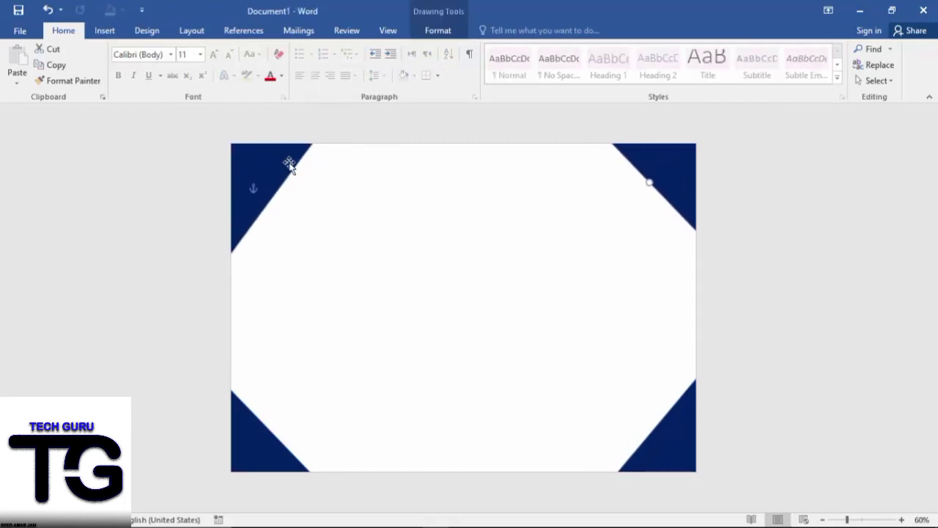
{"action": "mouse_move", "coordinate": [290, 164]}
{"action": "left_mouse_down"}
{"action": "mouse_move", "coordinate": [263, 171]}
{"action": "mouse_move", "coordinate": [332, 321]}
{"action": "left_mouse_up"}
{"action": "left_click", "coordinate": [870, 314]}
Step: Insert a rectangle and fill it with a custom gold colour
{"action": "left_click", "coordinate": [104, 31]}
{"action": "left_click", "coordinate": [189, 73]}
{"action": "left_click", "coordinate": [224, 112]}
{"action": "right_click", "coordinate": [304, 230]}
{"action": "left_click", "coordinate": [342, 193]}
{"action": "left_click", "coordinate": [366, 345]}
{"action": "left_click", "coordinate": [629, 223]}
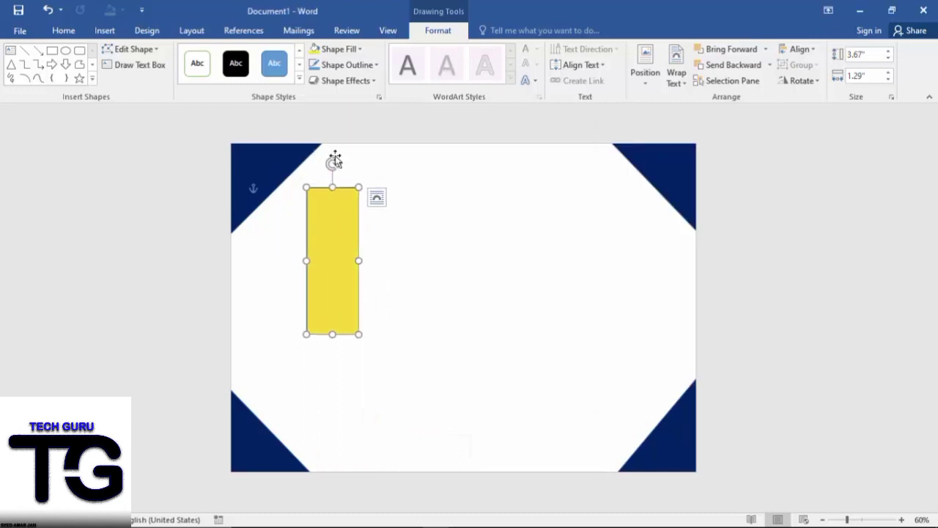
Step: Angle the gold bar diagonally, place a copy bottom-right, then delete the yellow bar
{"action": "left_click_drag", "start_coordinate": [334, 161], "coordinate": [396, 189]}
{"action": "mouse_move", "coordinate": [357, 230]}
{"action": "left_mouse_down"}
{"action": "mouse_move", "coordinate": [326, 169]}
{"action": "mouse_move", "coordinate": [308, 204]}
{"action": "mouse_move", "coordinate": [660, 392]}
{"action": "left_mouse_up"}
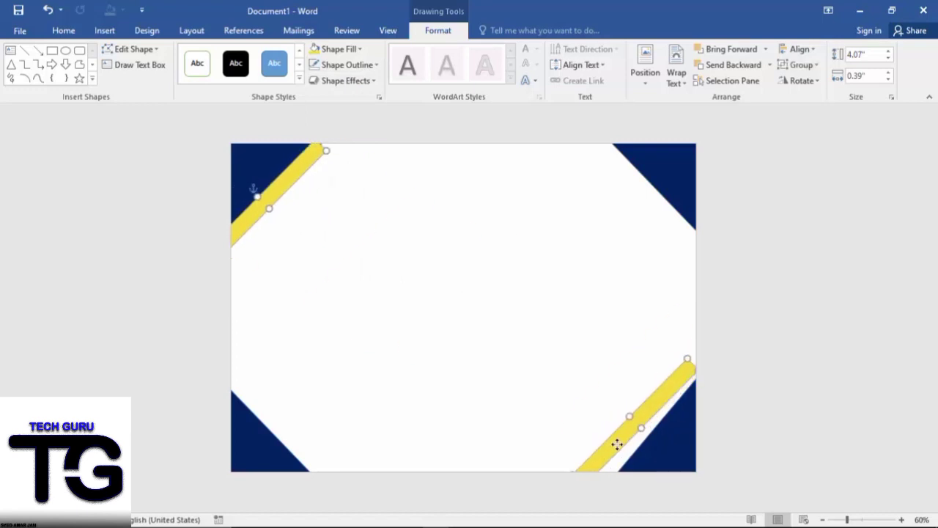
{"action": "mouse_move", "coordinate": [618, 442]}
{"action": "left_mouse_down"}
{"action": "mouse_move", "coordinate": [636, 439]}
{"action": "mouse_move", "coordinate": [593, 369]}
{"action": "mouse_move", "coordinate": [554, 356]}
{"action": "mouse_move", "coordinate": [585, 360]}
{"action": "left_mouse_up"}
{"action": "left_click", "coordinate": [492, 390]}
{"action": "left_click", "coordinate": [639, 289]}
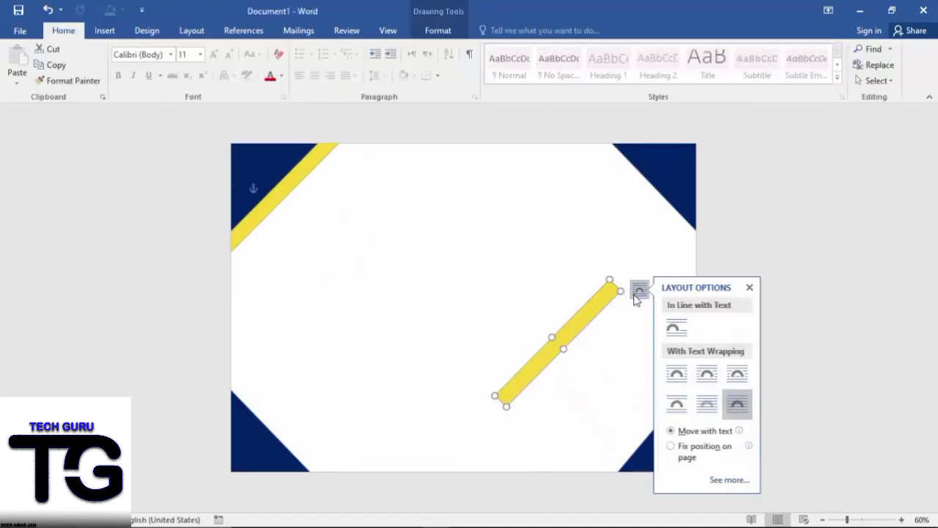
{"action": "left_click", "coordinate": [576, 323]}
{"action": "left_click_drag", "start_coordinate": [576, 322], "coordinate": [293, 176]}
{"action": "key", "text": "Delete"}
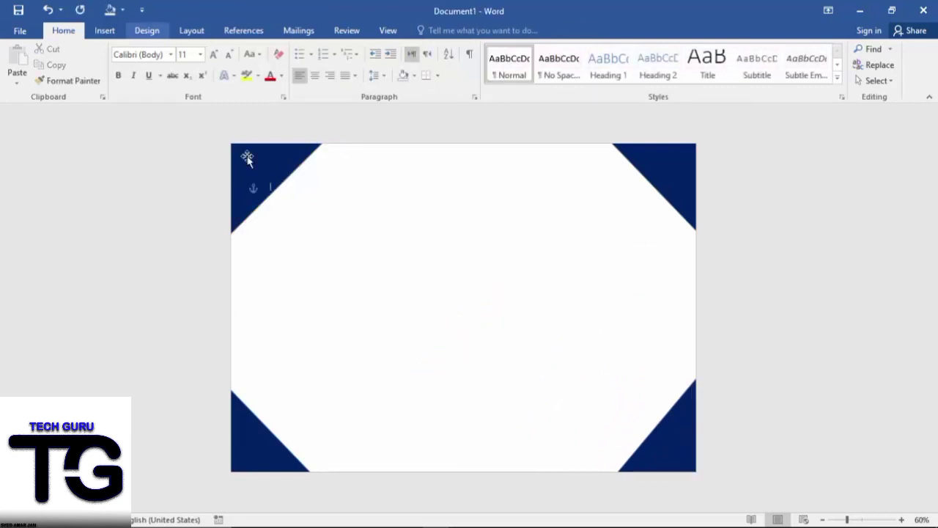
Step: Insert a narrow bar filled with the recent yellow and no outline
{"action": "left_click", "coordinate": [105, 30]}
{"action": "left_click", "coordinate": [191, 80]}
{"action": "left_click", "coordinate": [184, 188]}
{"action": "left_click_drag", "start_coordinate": [350, 198], "coordinate": [528, 415]}
{"action": "left_click_drag", "start_coordinate": [528, 308], "coordinate": [373, 310]}
{"action": "left_click", "coordinate": [338, 49]}
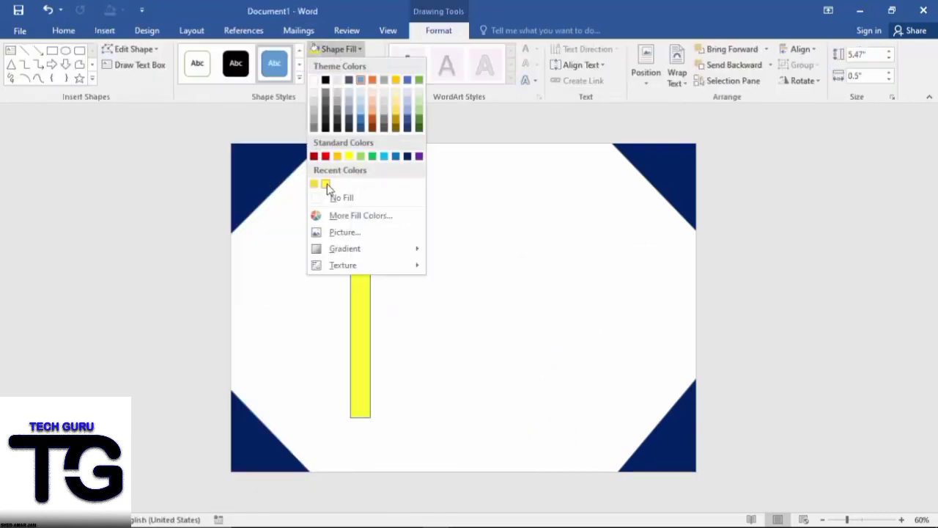
{"action": "left_click", "coordinate": [325, 184]}
{"action": "left_click", "coordinate": [348, 65]}
Step: Angle yellow bars along the top-left and bottom-left navy triangles
{"action": "left_click", "coordinate": [337, 215]}
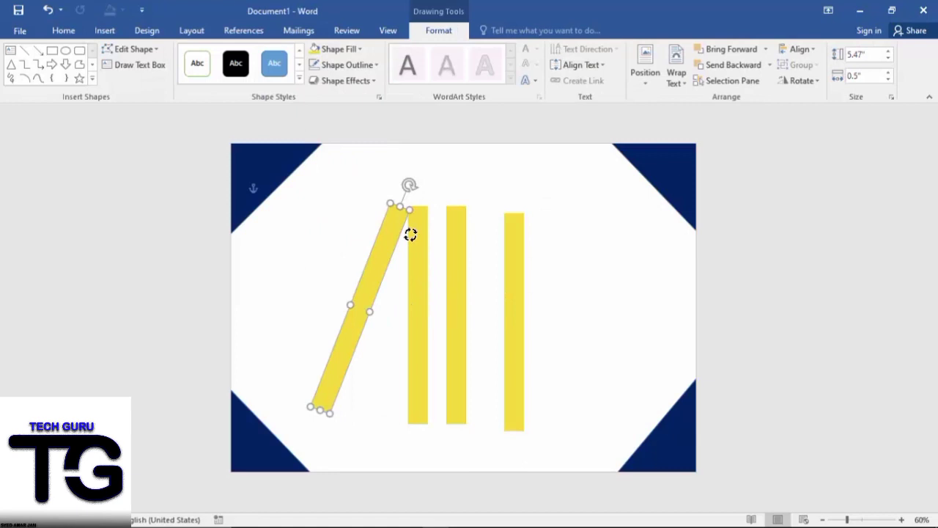
{"action": "mouse_move", "coordinate": [411, 233]}
{"action": "left_mouse_down"}
{"action": "mouse_move", "coordinate": [332, 180]}
{"action": "mouse_move", "coordinate": [302, 192]}
{"action": "left_mouse_up"}
{"action": "left_click", "coordinate": [301, 194]}
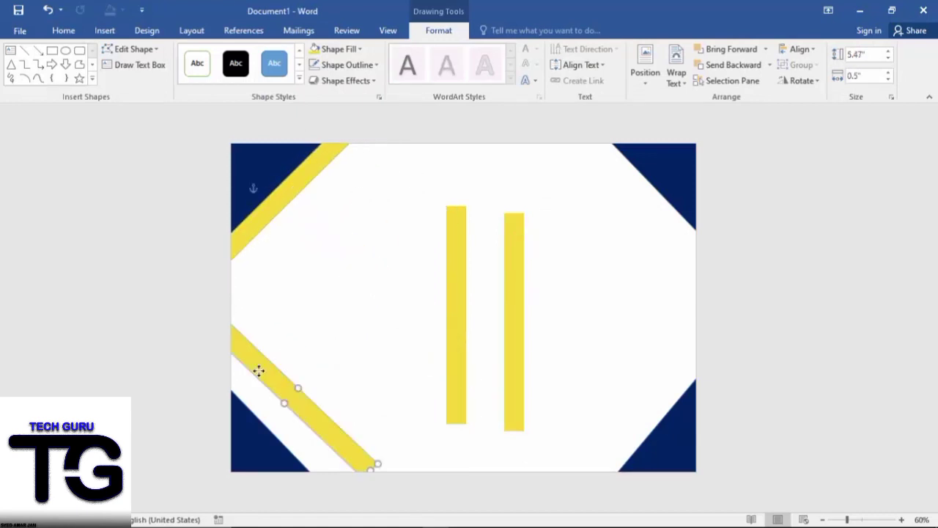
{"action": "left_click_drag", "start_coordinate": [258, 371], "coordinate": [252, 402]}
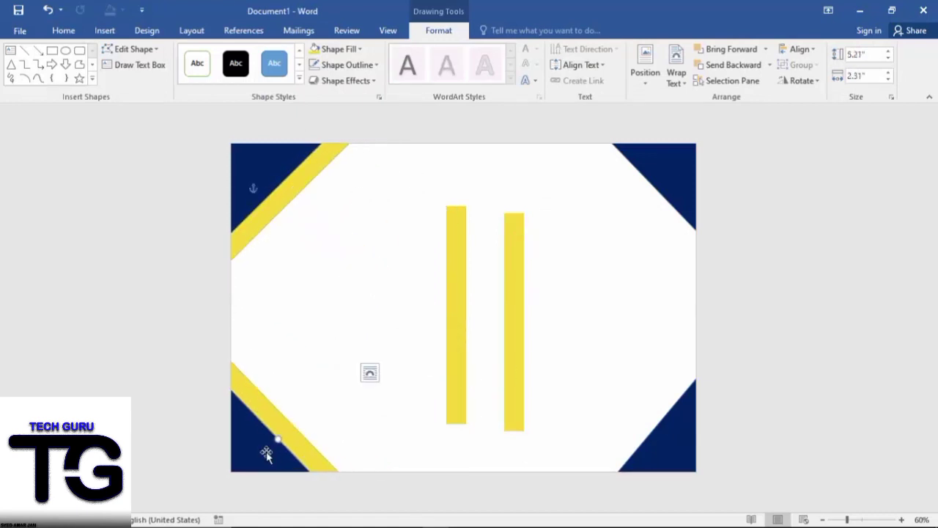
Step: Position diagonal yellow bars along the bottom-right and top-right triangles
{"action": "left_click_drag", "start_coordinate": [459, 393], "coordinate": [660, 400]}
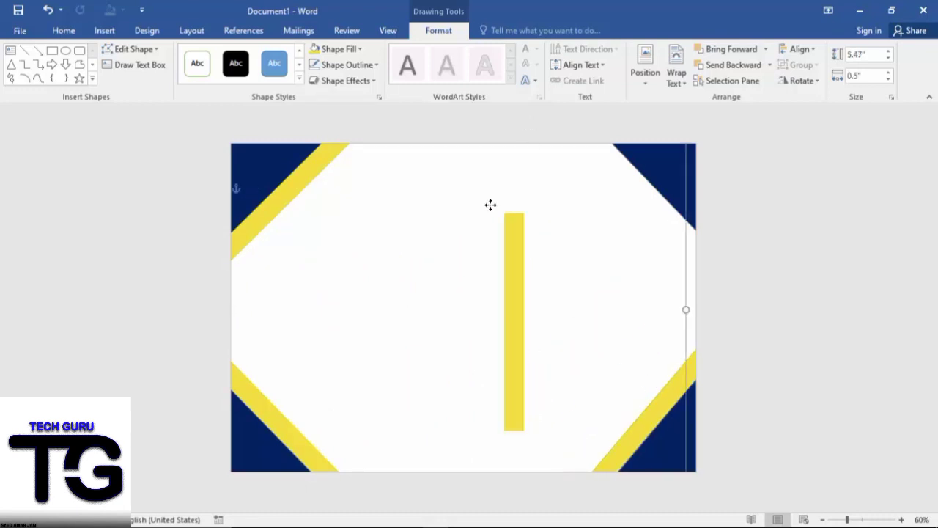
{"action": "key", "text": "ctrl+z"}
{"action": "left_click", "coordinate": [675, 305]}
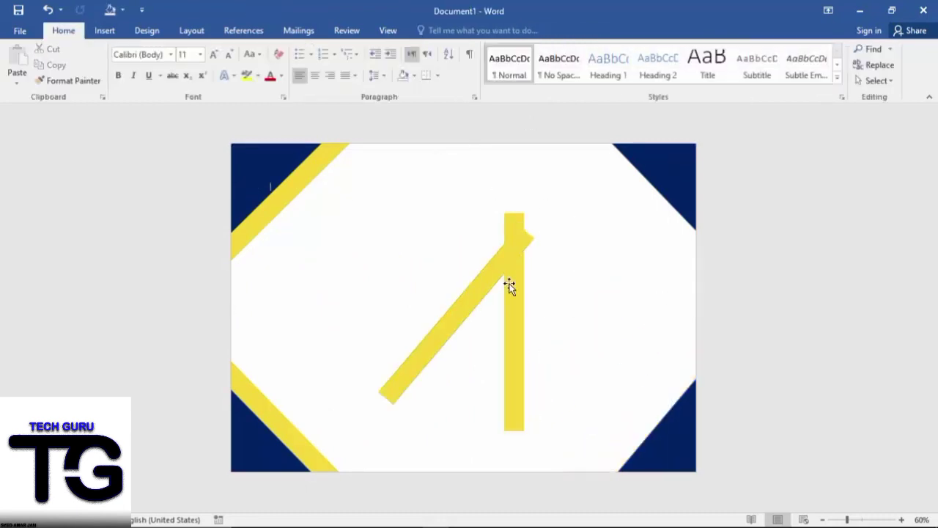
{"action": "left_click_drag", "start_coordinate": [509, 285], "coordinate": [649, 404]}
{"action": "left_click", "coordinate": [514, 330]}
{"action": "left_click_drag", "start_coordinate": [513, 195], "coordinate": [441, 187]}
{"action": "left_click_drag", "start_coordinate": [504, 297], "coordinate": [631, 178]}
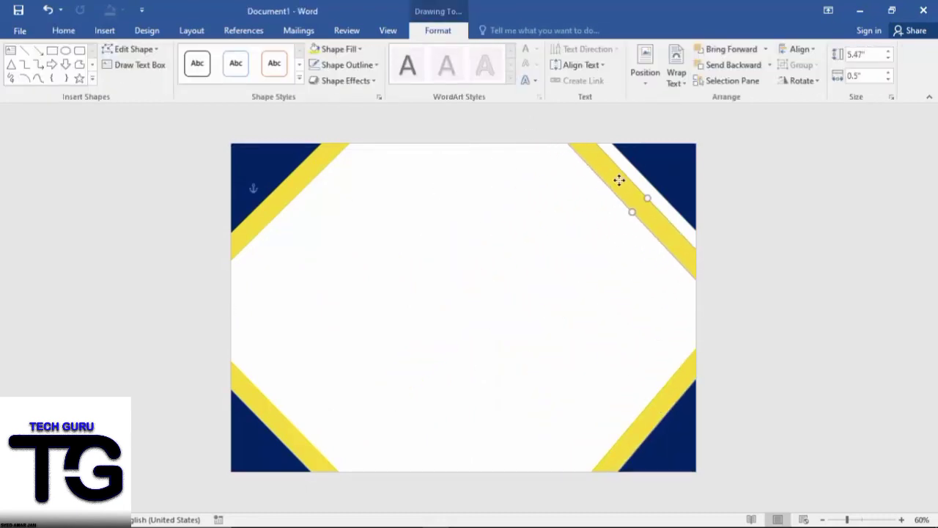
{"action": "key", "text": "Escape"}
Step: Add a page-sized rectangle with no fill and a 3 pt yellow outline
{"action": "left_click", "coordinate": [105, 30]}
{"action": "left_click", "coordinate": [189, 72]}
{"action": "left_click", "coordinate": [189, 173]}
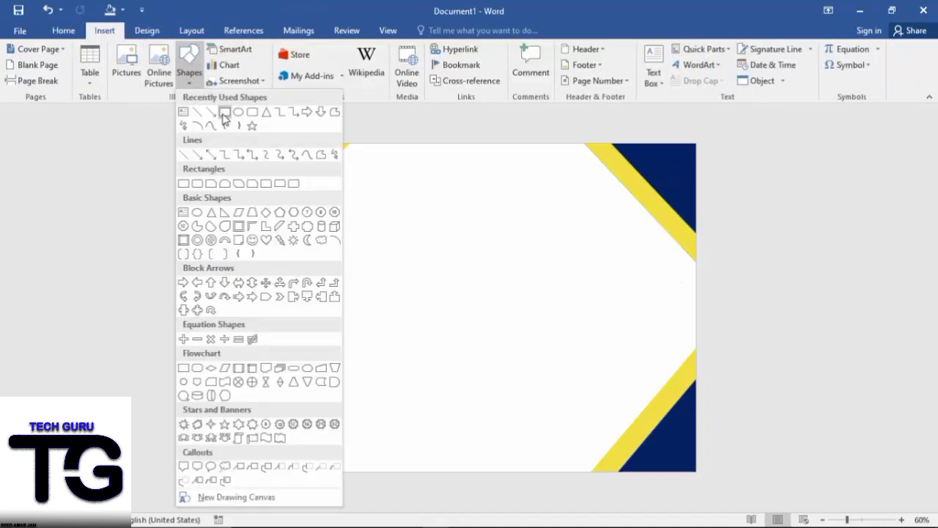
{"action": "mouse_move", "coordinate": [252, 167]}
{"action": "left_mouse_down"}
{"action": "mouse_move", "coordinate": [635, 409]}
{"action": "mouse_move", "coordinate": [682, 463]}
{"action": "left_mouse_up"}
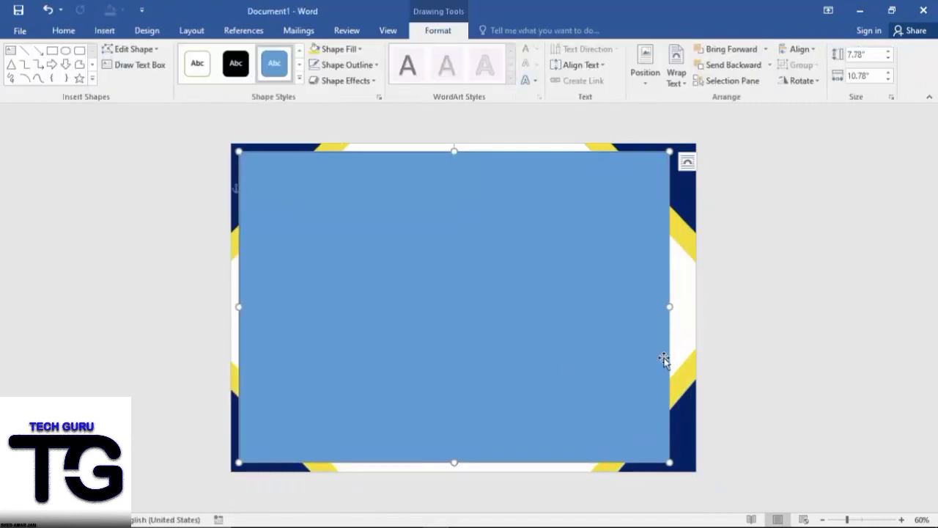
{"action": "left_click_drag", "start_coordinate": [670, 307], "coordinate": [686, 313]}
{"action": "left_click_drag", "start_coordinate": [465, 462], "coordinate": [462, 464]}
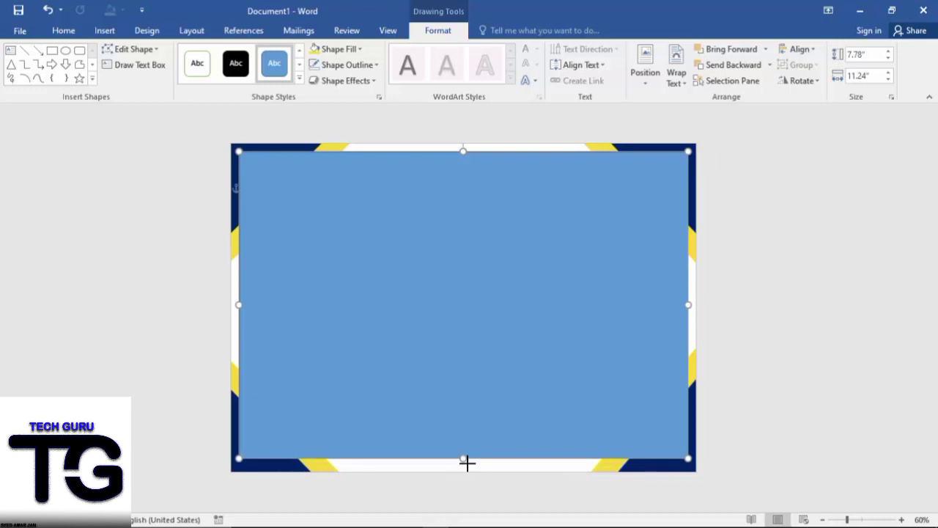
{"action": "left_click", "coordinate": [338, 49]}
{"action": "left_click", "coordinate": [376, 64]}
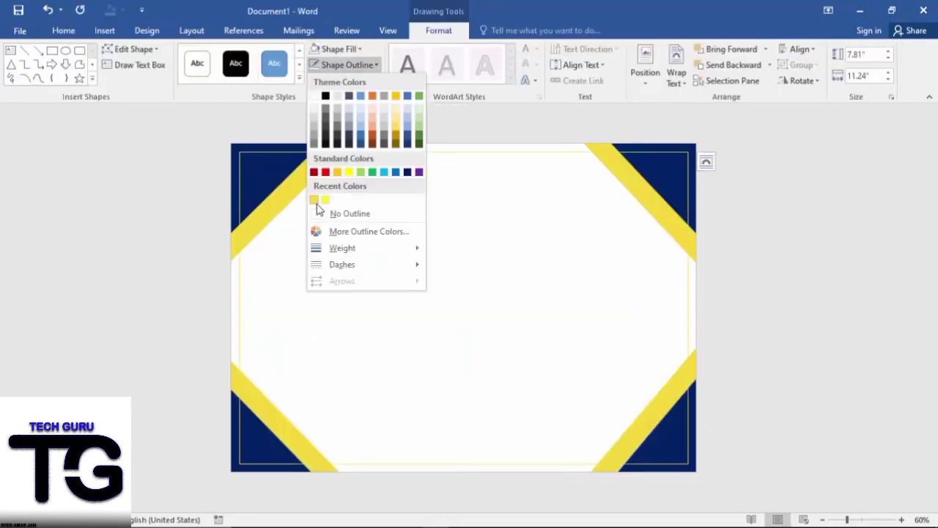
{"action": "mouse_move", "coordinate": [411, 249]}
{"action": "left_click", "coordinate": [476, 346]}
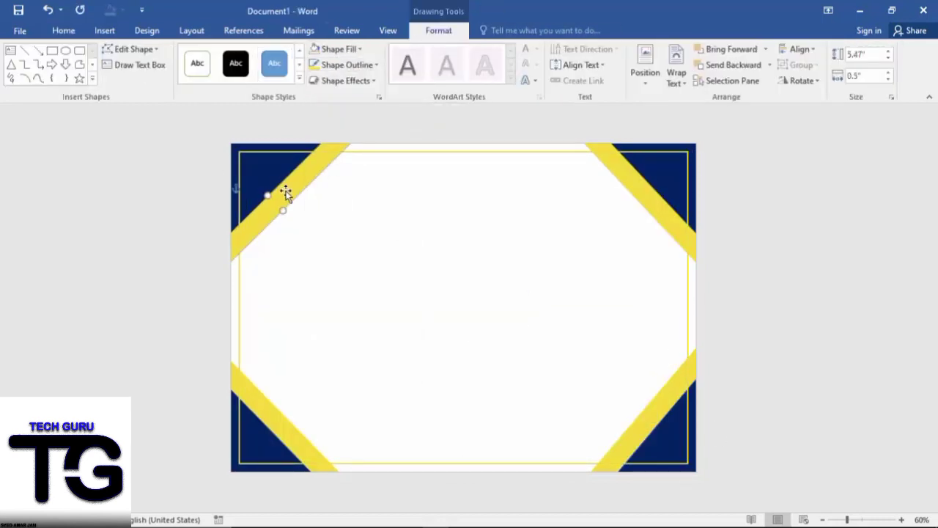
Step: Draw a second rectangle over the page centre as the inner panel
{"action": "left_click", "coordinate": [105, 30]}
{"action": "left_click_drag", "start_coordinate": [253, 164], "coordinate": [686, 460]}
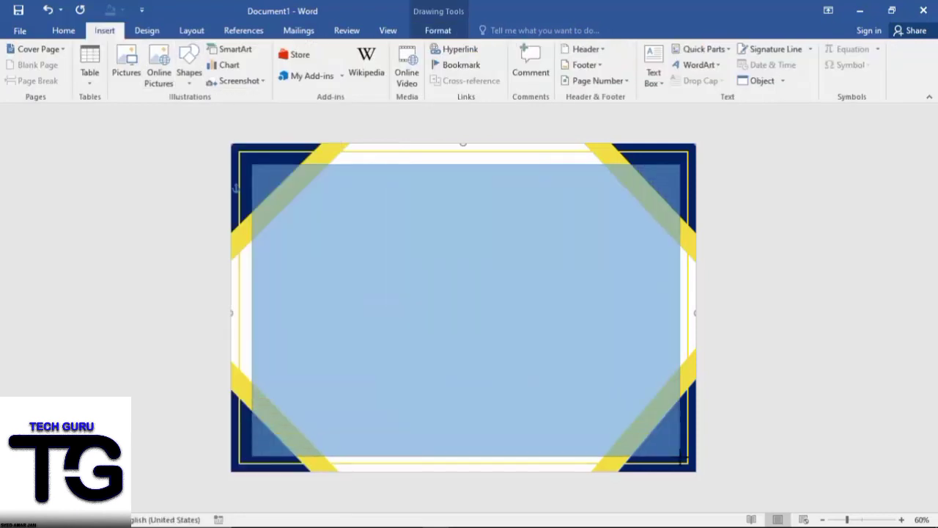
{"action": "right_click", "coordinate": [637, 425]}
{"action": "key", "text": "Delete"}
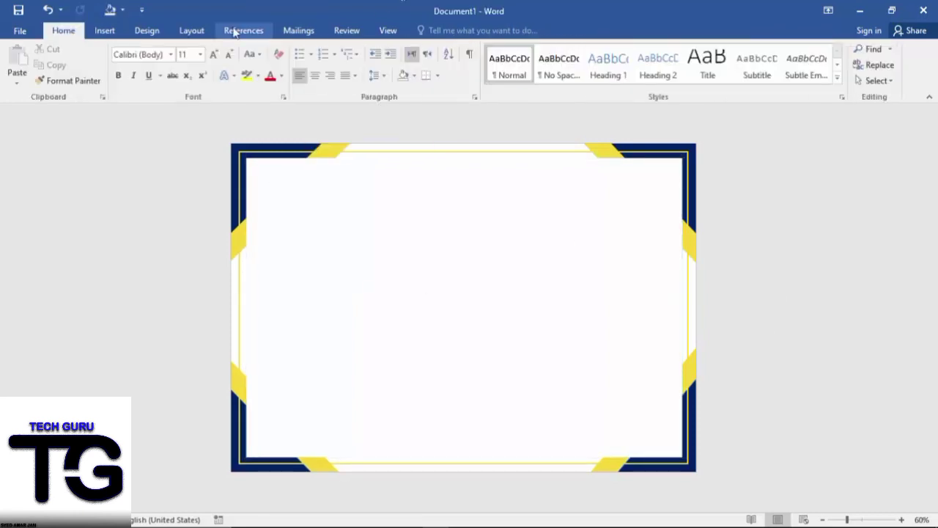
Step: Draw a text box near the top of the panel for the title
{"action": "left_click", "coordinate": [105, 30]}
{"action": "left_click", "coordinate": [188, 77]}
{"action": "left_click", "coordinate": [195, 99]}
{"action": "left_click_drag", "start_coordinate": [332, 212], "coordinate": [543, 252]}
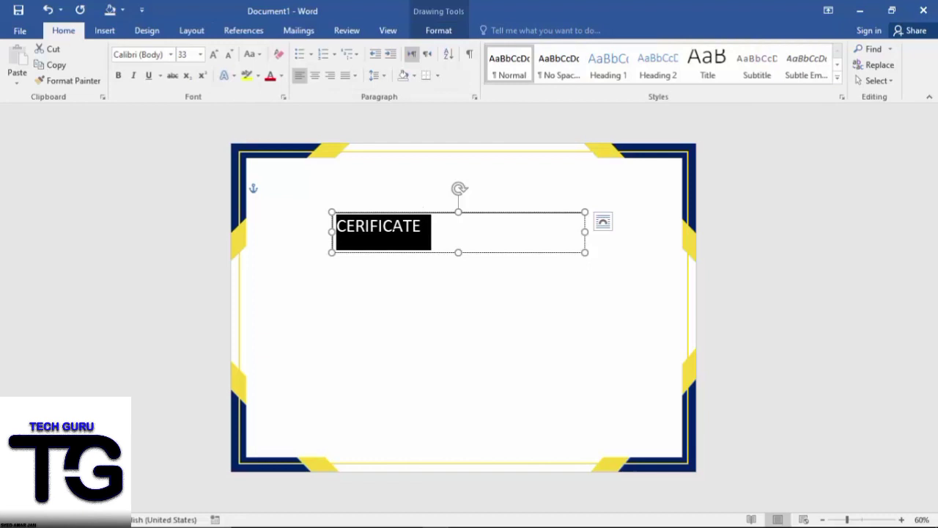
Step: Correct the title to CERTIFICATE, make it bold, and move it to the top centre
{"action": "left_click", "coordinate": [367, 226]}
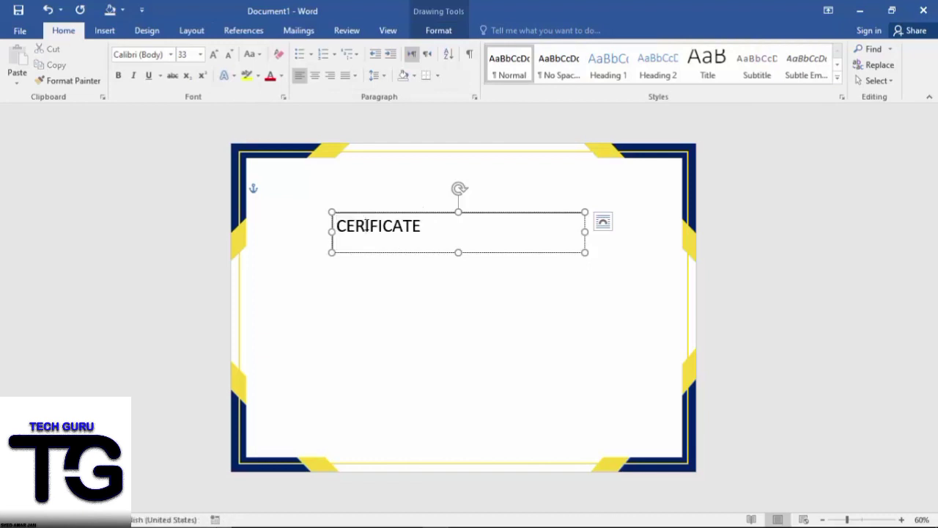
{"action": "type", "text": "T"}
{"action": "key", "text": "ctrl+a"}
{"action": "key", "text": "ctrl+b"}
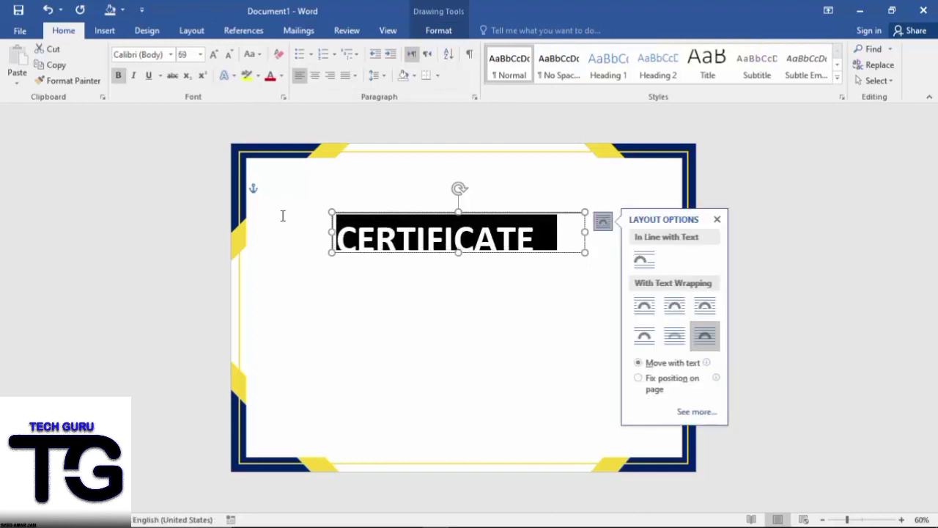
{"action": "left_click", "coordinate": [482, 211]}
{"action": "left_click_drag", "start_coordinate": [483, 212], "coordinate": [505, 171]}
{"action": "left_click", "coordinate": [797, 279]}
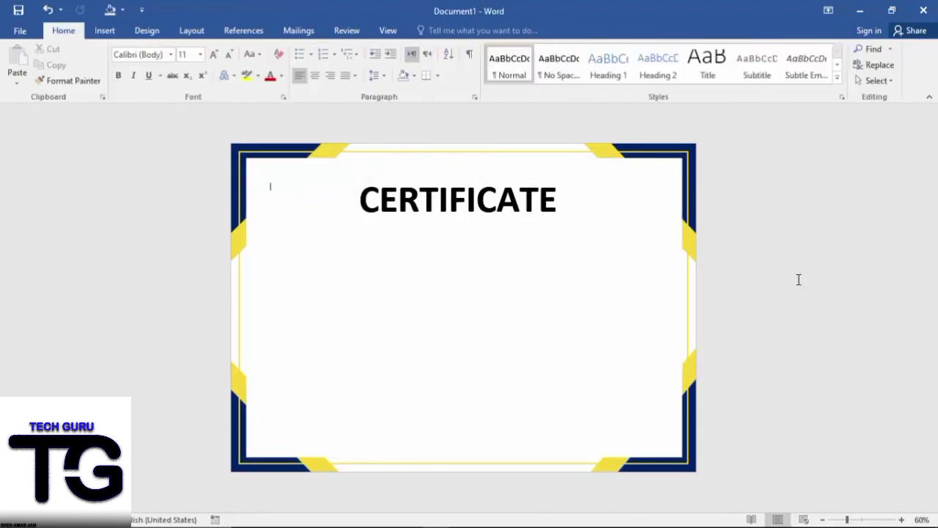
Step: Duplicate the title below as a dark grey OF APPRECIATION subtitle
{"action": "double_click", "coordinate": [466, 176]}
{"action": "left_click", "coordinate": [886, 375]}
{"action": "left_click_drag", "start_coordinate": [506, 184], "coordinate": [505, 256]}
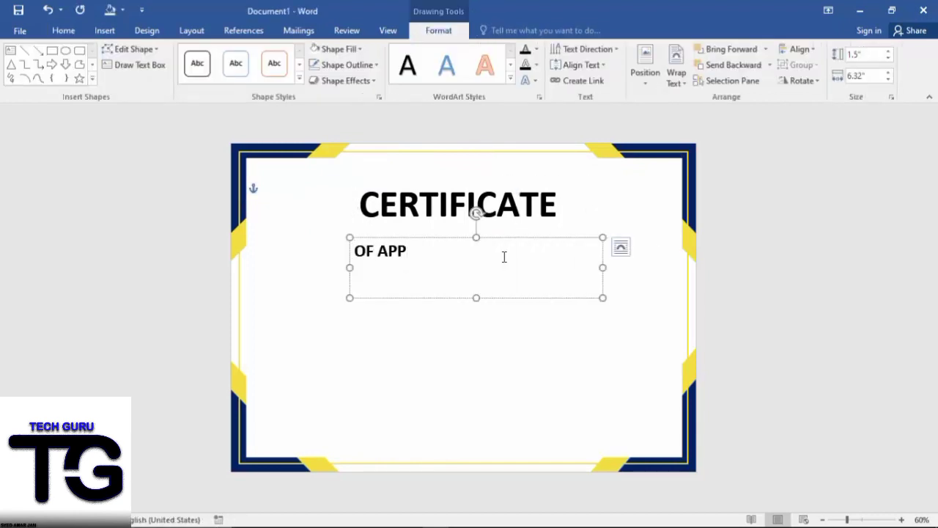
{"action": "key", "text": "ctrl+a"}
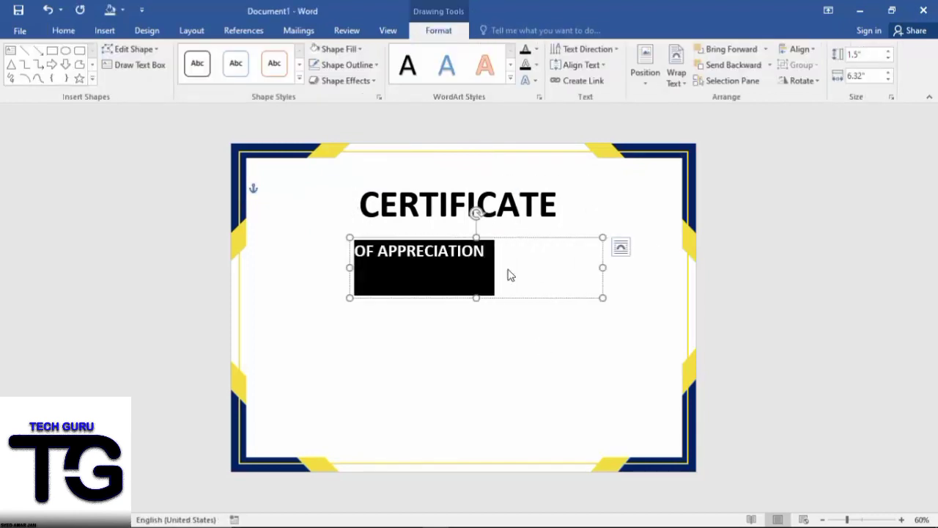
{"action": "left_click", "coordinate": [576, 229]}
{"action": "left_click", "coordinate": [579, 320]}
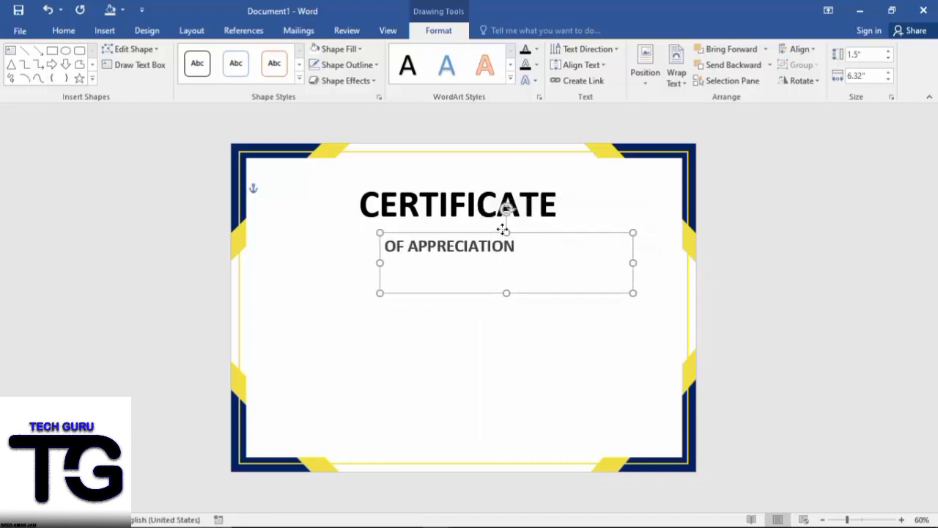
{"action": "left_click_drag", "start_coordinate": [553, 223], "coordinate": [554, 213]}
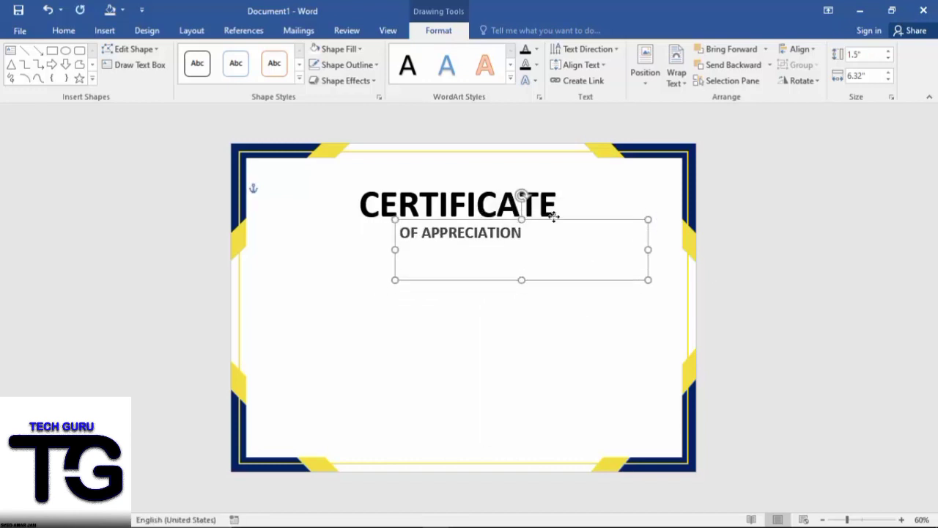
{"action": "left_click", "coordinate": [807, 311]}
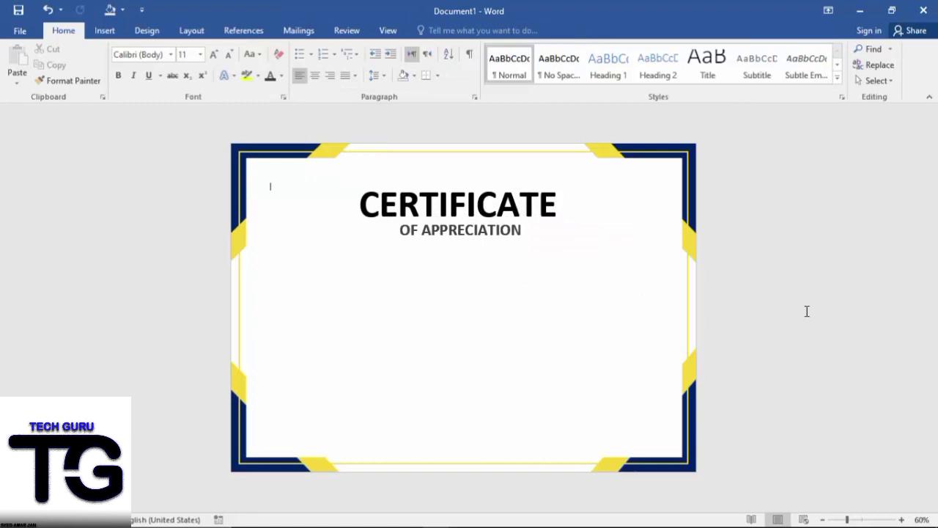
{"action": "double_click", "coordinate": [490, 207]}
{"action": "left_click", "coordinate": [519, 153]}
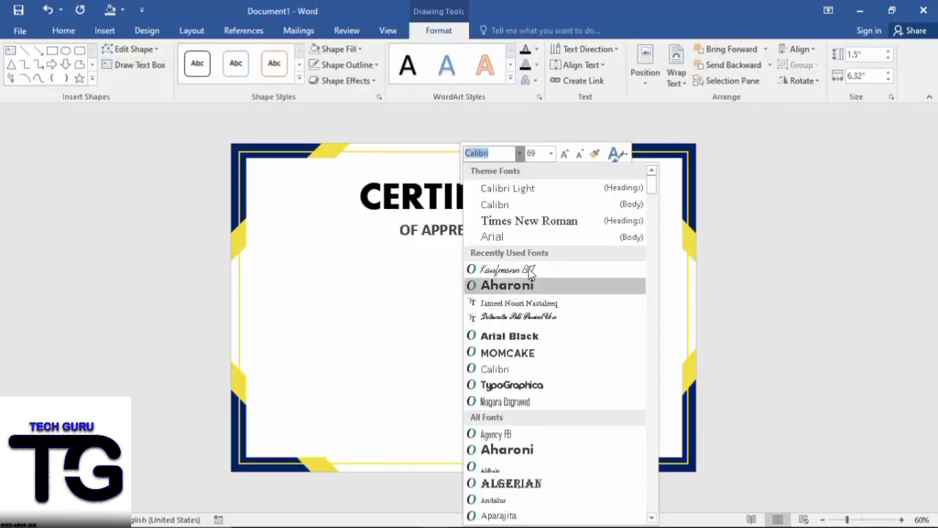
Step: Set CERTIFICATE in Algerian and recentre the title and subtitle
{"action": "left_click", "coordinate": [505, 485]}
{"action": "left_click_drag", "start_coordinate": [486, 184], "coordinate": [478, 162]}
{"action": "left_click", "coordinate": [479, 274]}
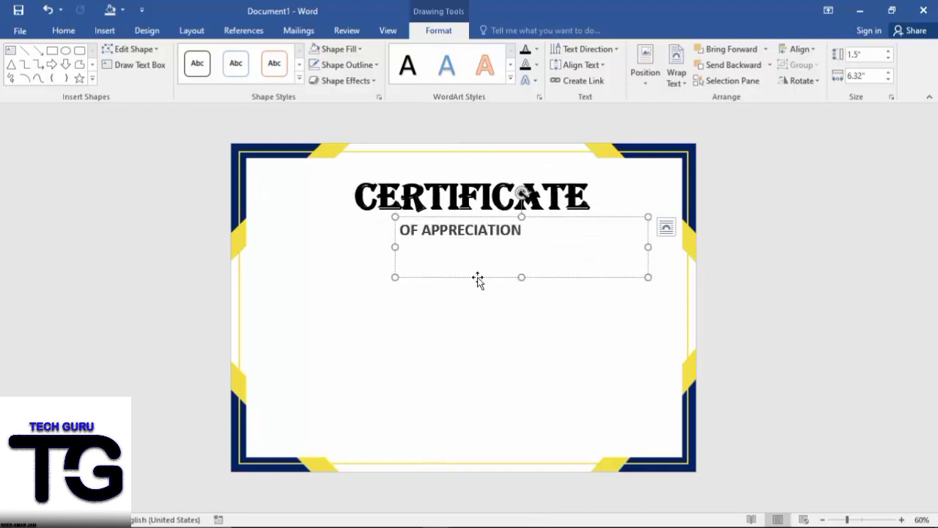
{"action": "left_click", "coordinate": [509, 323]}
{"action": "left_click", "coordinate": [476, 245]}
{"action": "left_click_drag", "start_coordinate": [477, 271], "coordinate": [472, 274]}
{"action": "left_click", "coordinate": [725, 281]}
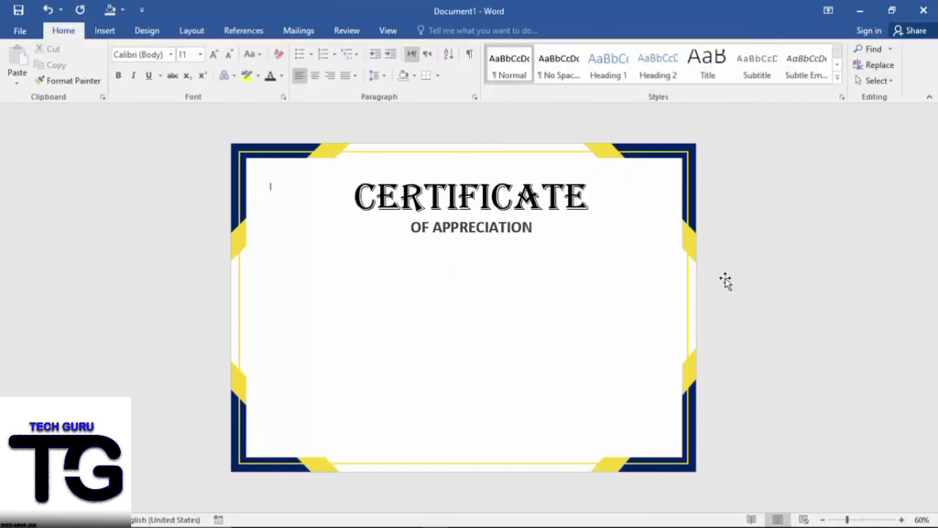
{"action": "left_click", "coordinate": [501, 274]}
{"action": "left_click", "coordinate": [717, 366]}
Step: Add a non-bold PROUDLY PRESENTED TO line centred under the subtitle
{"action": "left_click", "coordinate": [457, 272]}
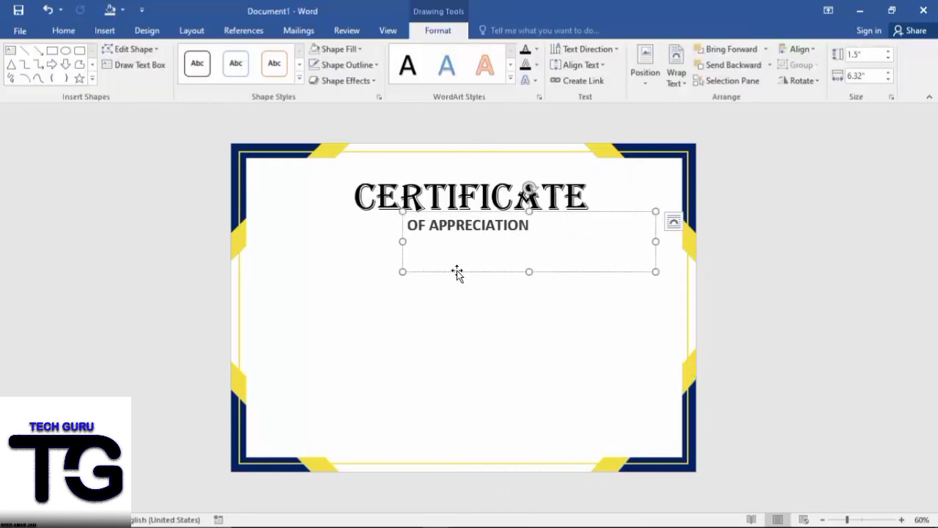
{"action": "key", "text": "ctrl+v"}
{"action": "left_click", "coordinate": [601, 286]}
{"action": "key", "text": "ctrl+a"}
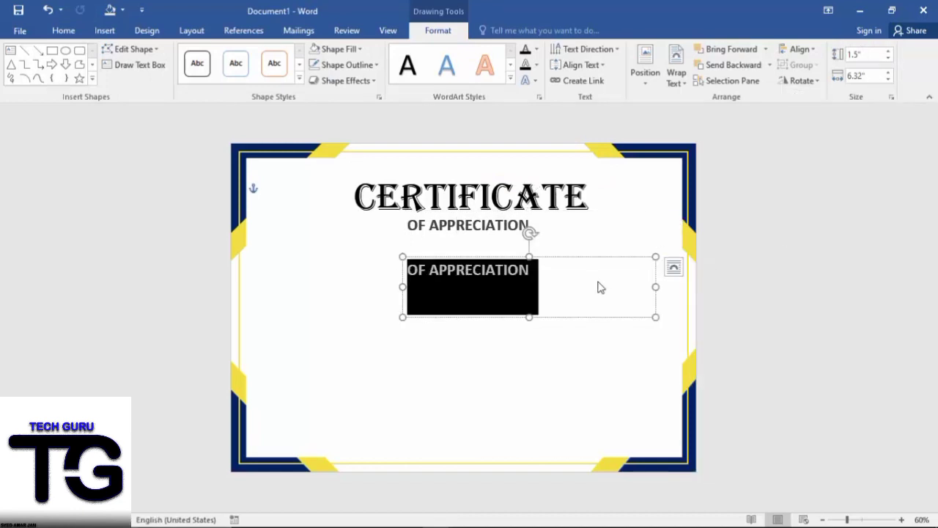
{"action": "type", "text": "PROUDLY PRESENTED TO"}
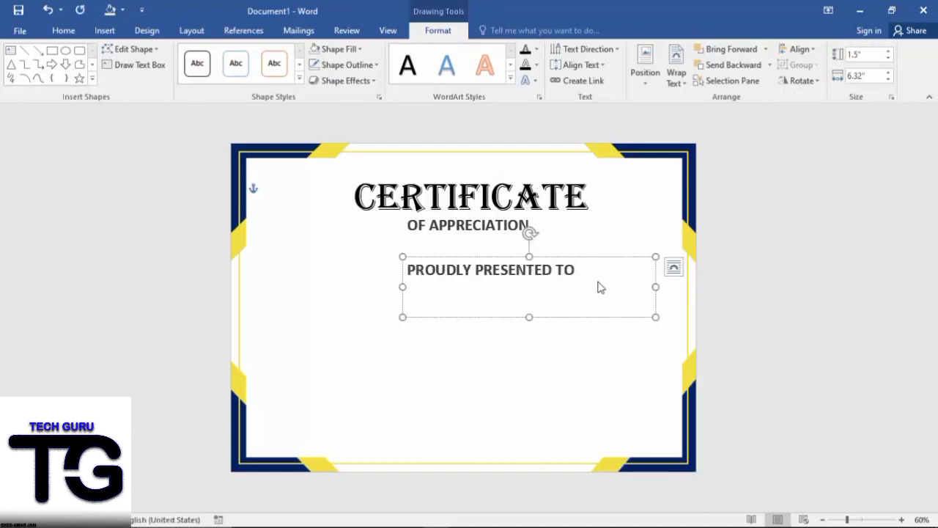
{"action": "key", "text": "ctrl+b"}
{"action": "left_click_drag", "start_coordinate": [620, 283], "coordinate": [563, 282]}
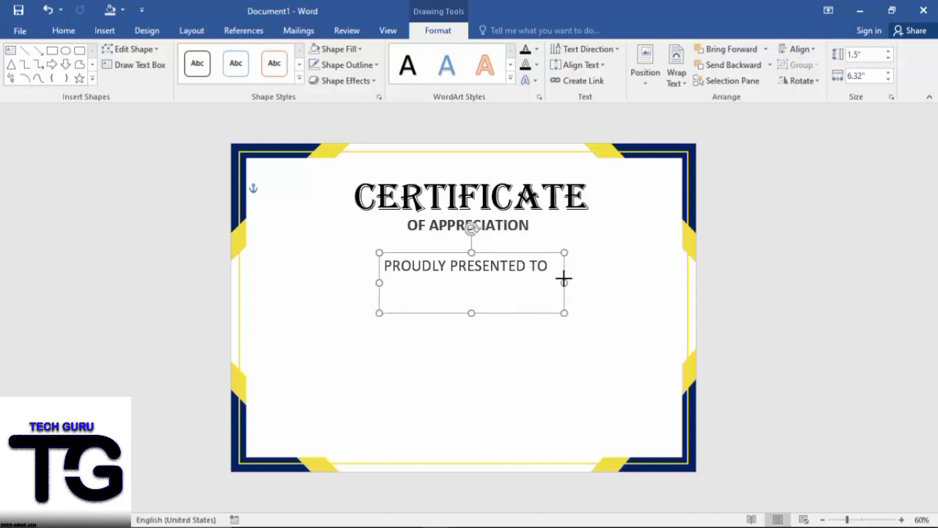
{"action": "left_click_drag", "start_coordinate": [513, 310], "coordinate": [518, 313]}
Step: Copy the PROUDLY PRESENTED TO box lower and clear its text
{"action": "left_click", "coordinate": [452, 267]}
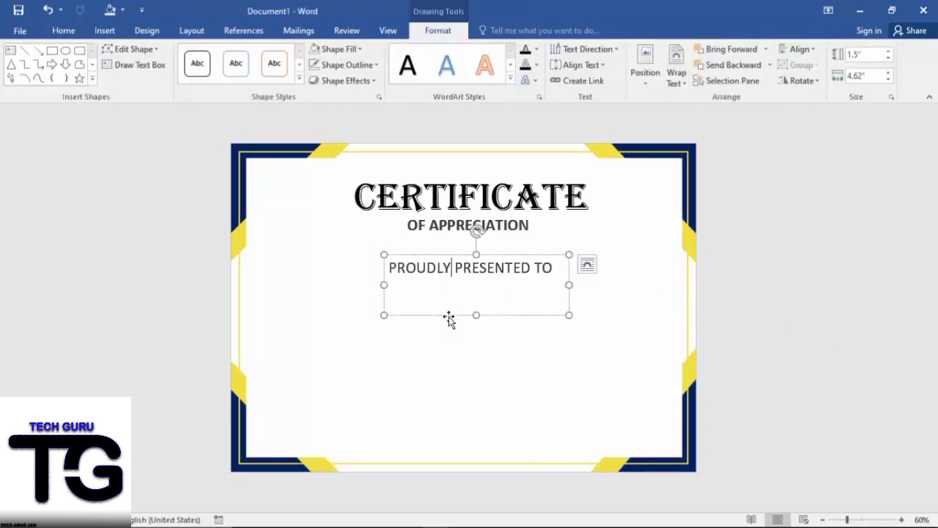
{"action": "left_click_drag", "start_coordinate": [424, 257], "coordinate": [426, 328]}
{"action": "key", "text": "ctrl+a"}
{"action": "key", "text": "Delete"}
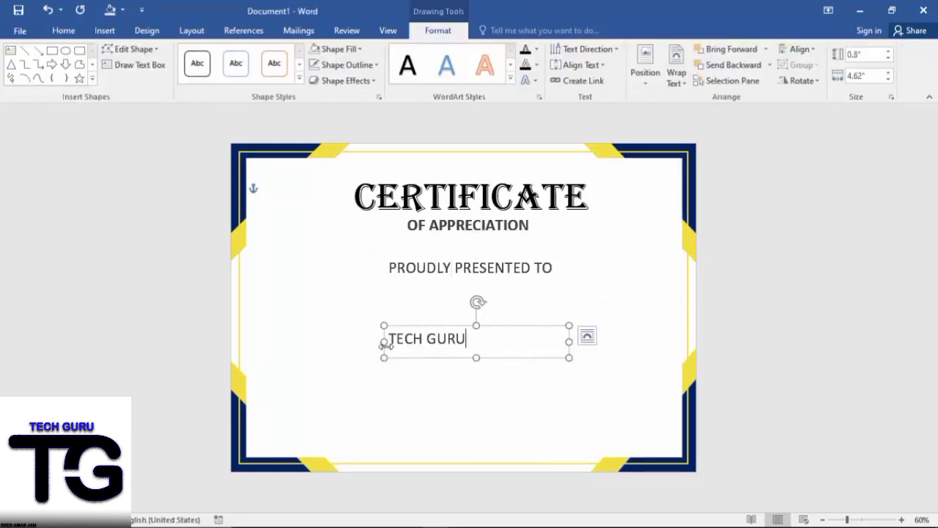
Step: Enter TECH GURU in Freestyle Script and move it under PROUDLY PRESENTED TO
{"action": "type", "text": "GURU"}
{"action": "key", "text": "ctrl+a"}
{"action": "right_click", "coordinate": [440, 345]}
{"action": "left_click", "coordinate": [528, 376]}
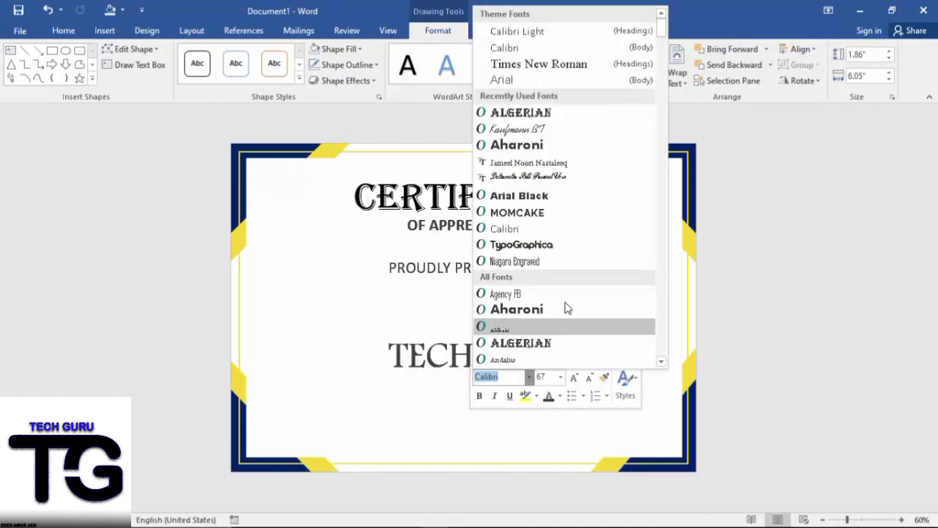
{"action": "left_click_drag", "start_coordinate": [662, 24], "coordinate": [659, 65]}
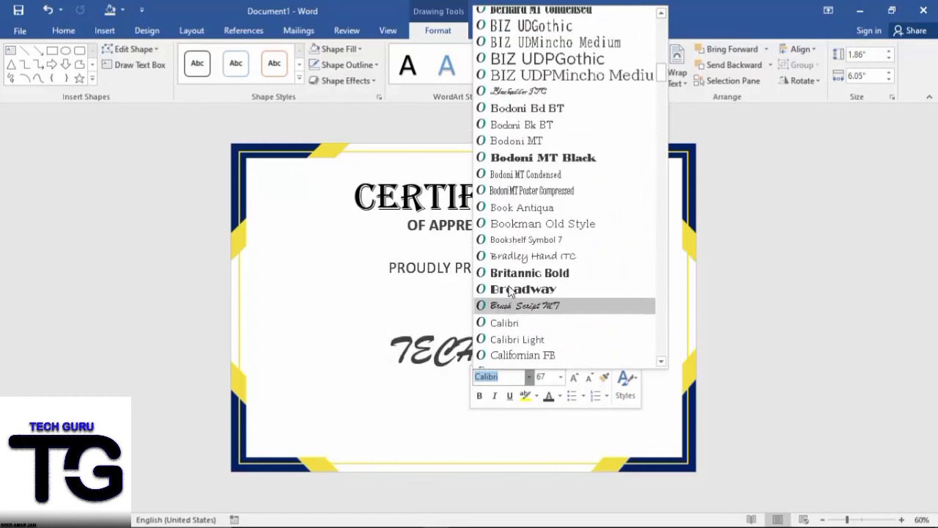
{"action": "left_click_drag", "start_coordinate": [659, 65], "coordinate": [662, 117]}
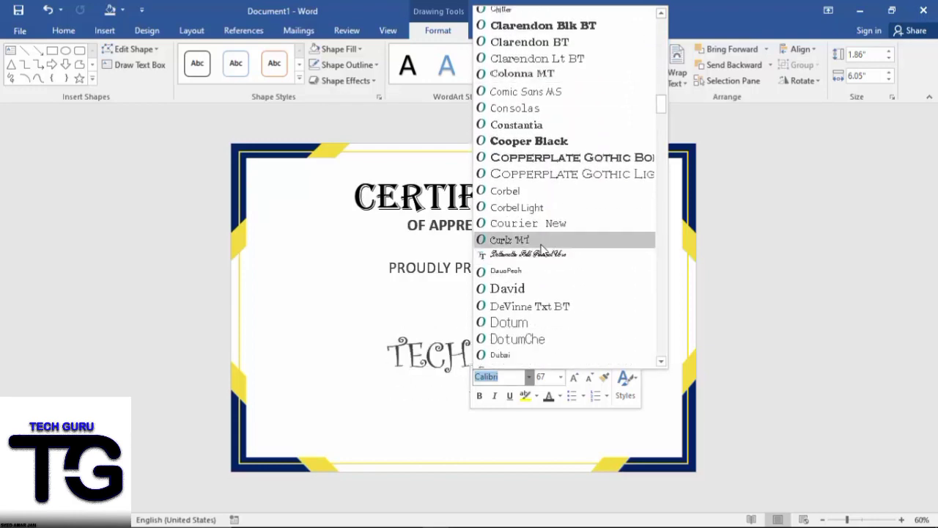
{"action": "scroll", "coordinate": [542, 160], "scroll_direction": "down", "scroll_amount": 9}
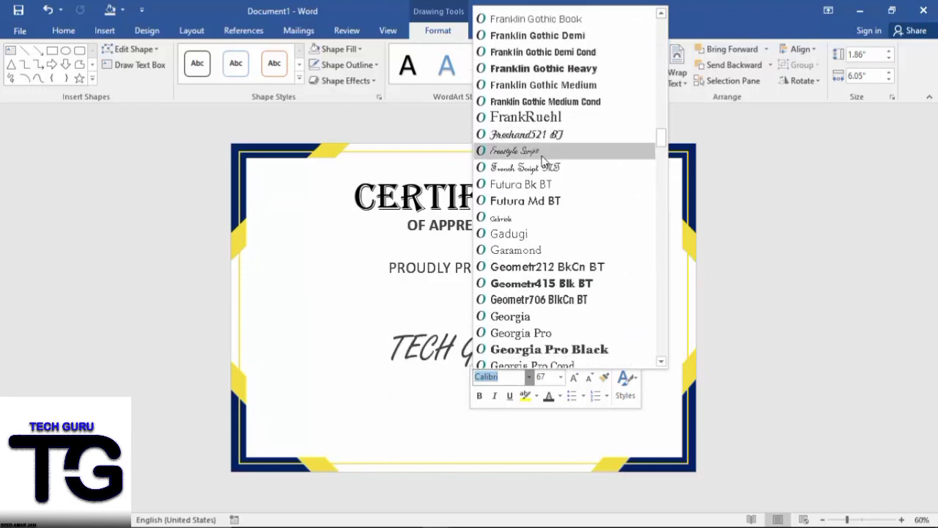
{"action": "left_click", "coordinate": [542, 151]}
{"action": "left_click_drag", "start_coordinate": [486, 314], "coordinate": [492, 276]}
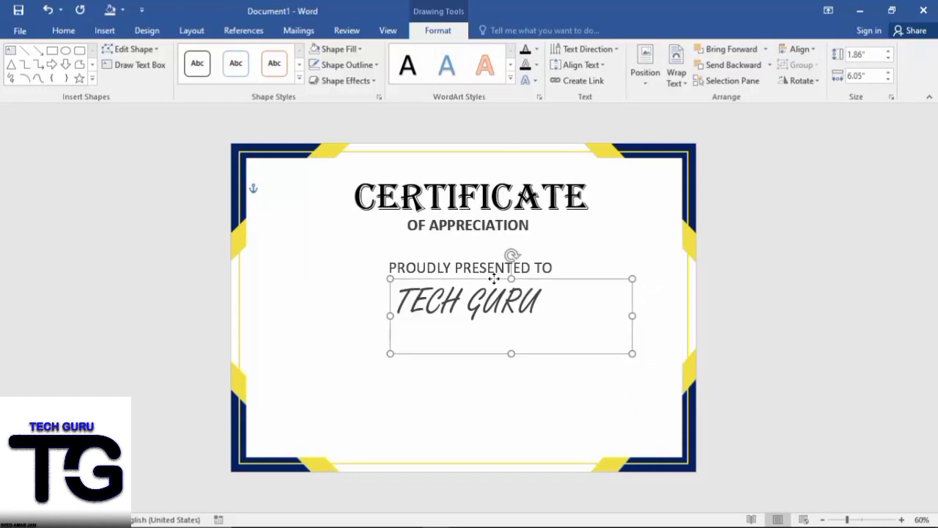
{"action": "left_click", "coordinate": [846, 357]}
Step: Copy a text box lower and type =rand() for sample body text
{"action": "left_click", "coordinate": [415, 265]}
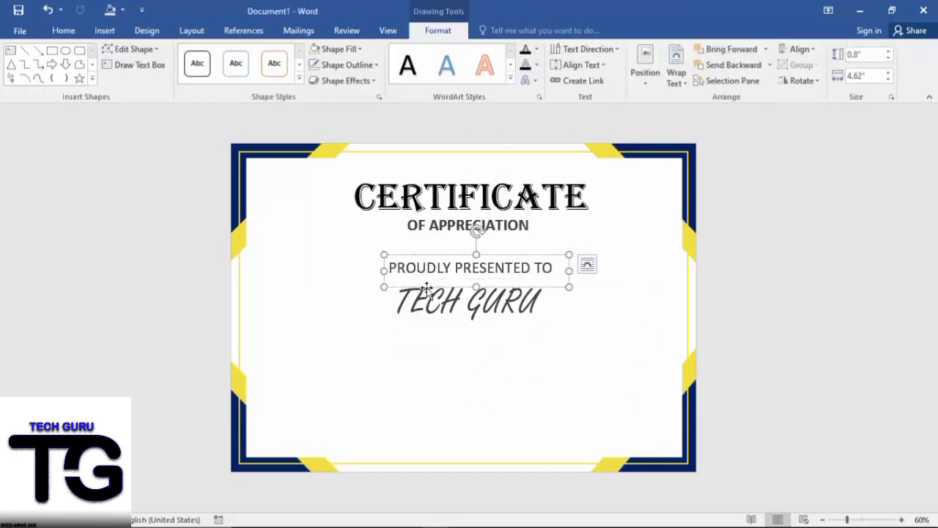
{"action": "mouse_move", "coordinate": [415, 265]}
{"action": "left_mouse_down"}
{"action": "mouse_move", "coordinate": [415, 368]}
{"action": "mouse_move", "coordinate": [258, 371]}
{"action": "left_mouse_up"}
{"action": "type", "text": "=RA"}
Step: Widen and heighten the body text box, then shrink and centre its text
{"action": "left_click_drag", "start_coordinate": [558, 371], "coordinate": [651, 371]}
{"action": "left_click_drag", "start_coordinate": [454, 389], "coordinate": [454, 458]}
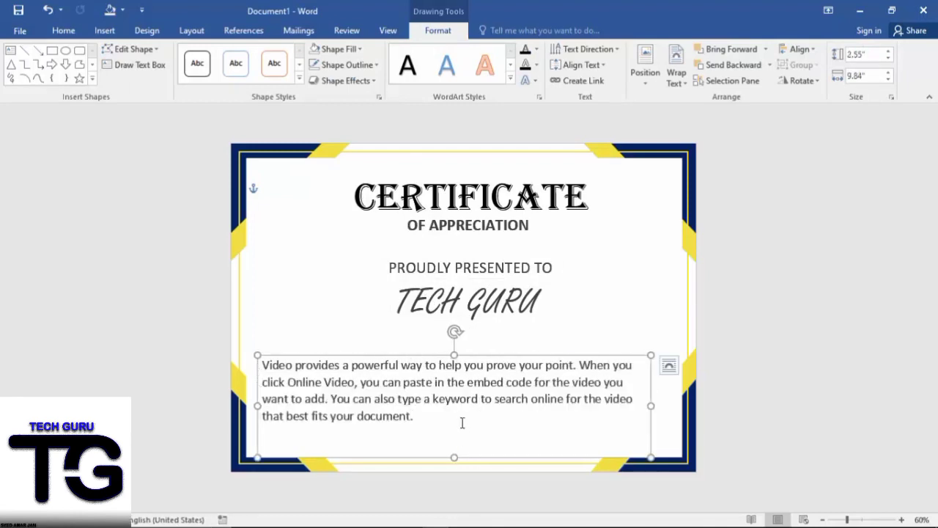
{"action": "key", "text": "ctrl+a"}
{"action": "left_click", "coordinate": [427, 425]}
{"action": "key", "text": "ctrl+a"}
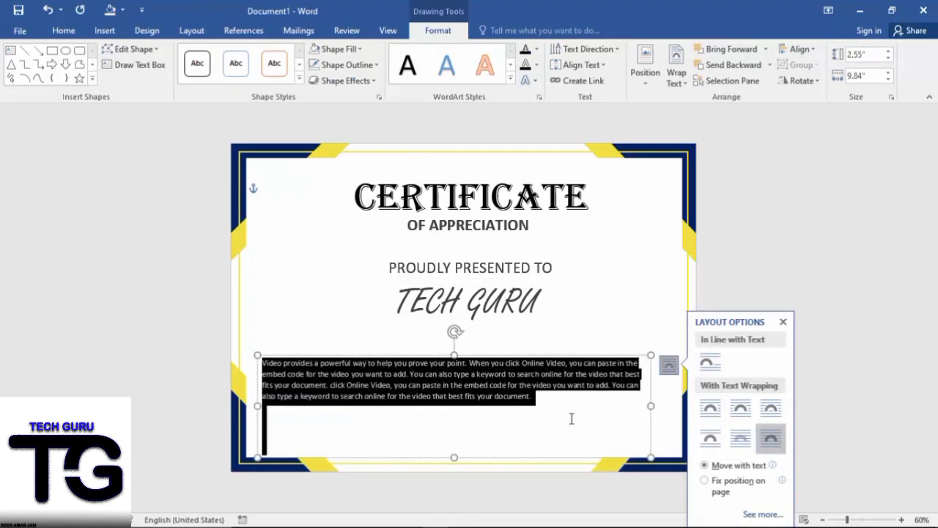
{"action": "key", "text": "ctrl+e"}
{"action": "key", "text": "ctrl+bracketright"}
Step: Move the body text up under TECH GURU, recolour it, and centre the box
{"action": "left_click_drag", "start_coordinate": [540, 359], "coordinate": [545, 332]}
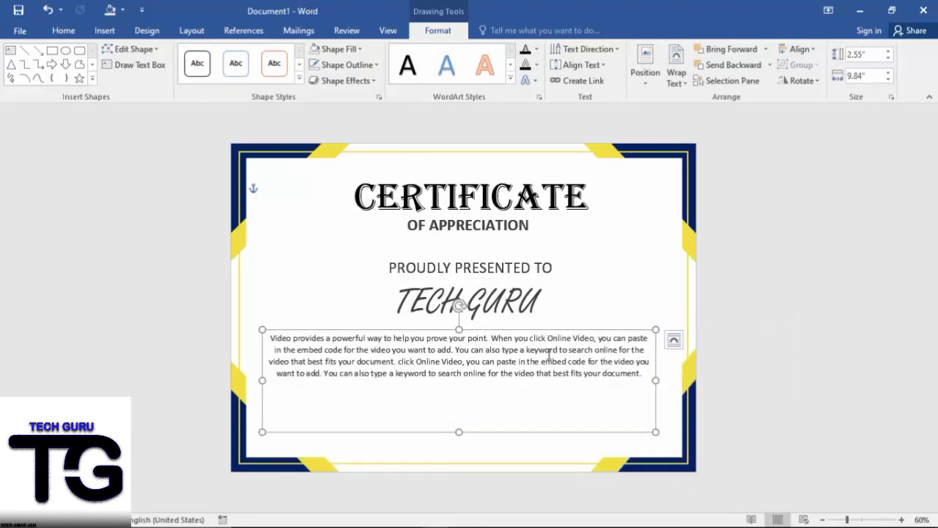
{"action": "key", "text": "ctrl+a"}
{"action": "right_click", "coordinate": [549, 355]}
{"action": "left_click", "coordinate": [628, 398]}
{"action": "left_click", "coordinate": [643, 271]}
{"action": "left_click_drag", "start_coordinate": [542, 432], "coordinate": [549, 436]}
{"action": "left_click", "coordinate": [584, 386]}
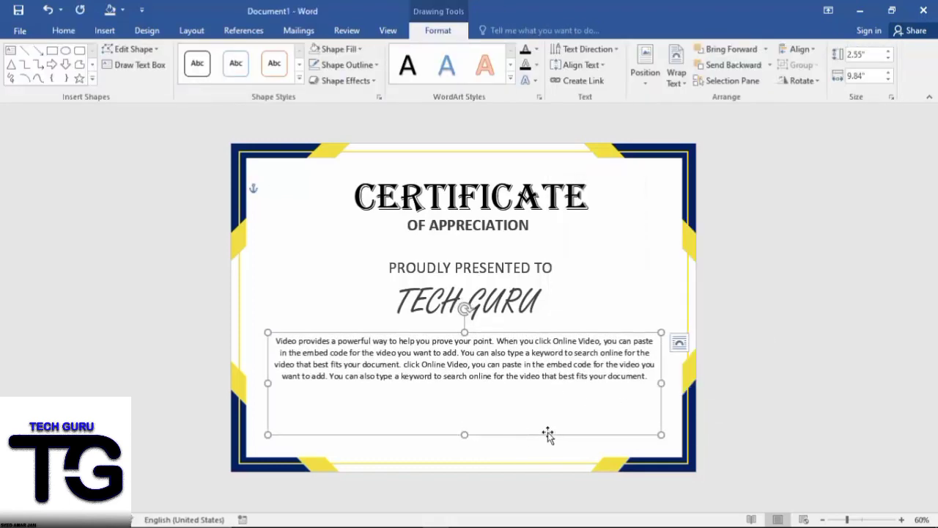
Step: Draw a straight line under TECH GURU
{"action": "left_click", "coordinate": [476, 268]}
{"action": "left_click", "coordinate": [105, 30]}
{"action": "left_click", "coordinate": [190, 72]}
{"action": "left_click", "coordinate": [189, 153]}
{"action": "left_click_drag", "start_coordinate": [390, 320], "coordinate": [532, 331]}
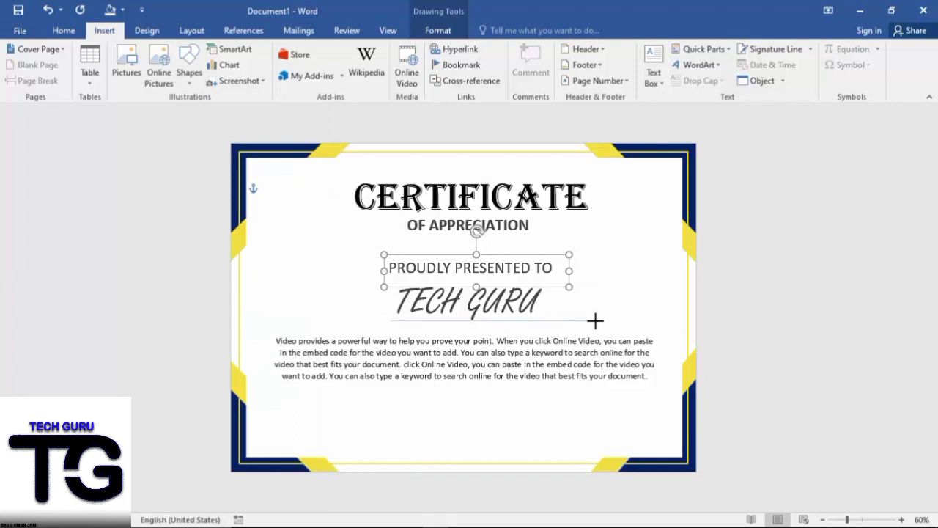
Step: Make the line under TECH GURU thicker and yellow
{"action": "left_click_drag", "start_coordinate": [595, 320], "coordinate": [593, 321]}
{"action": "left_click", "coordinate": [347, 64]}
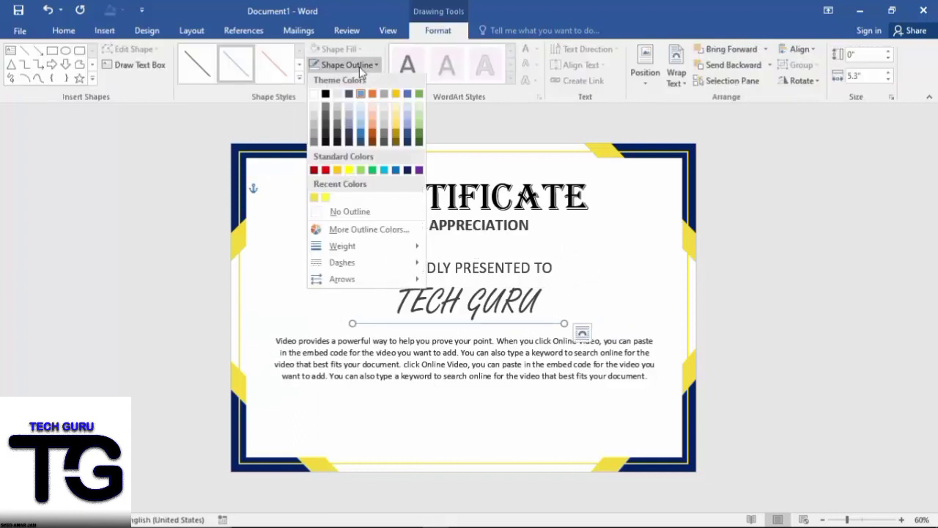
{"action": "mouse_move", "coordinate": [342, 247]}
{"action": "left_click", "coordinate": [469, 311]}
{"action": "left_click", "coordinate": [347, 65]}
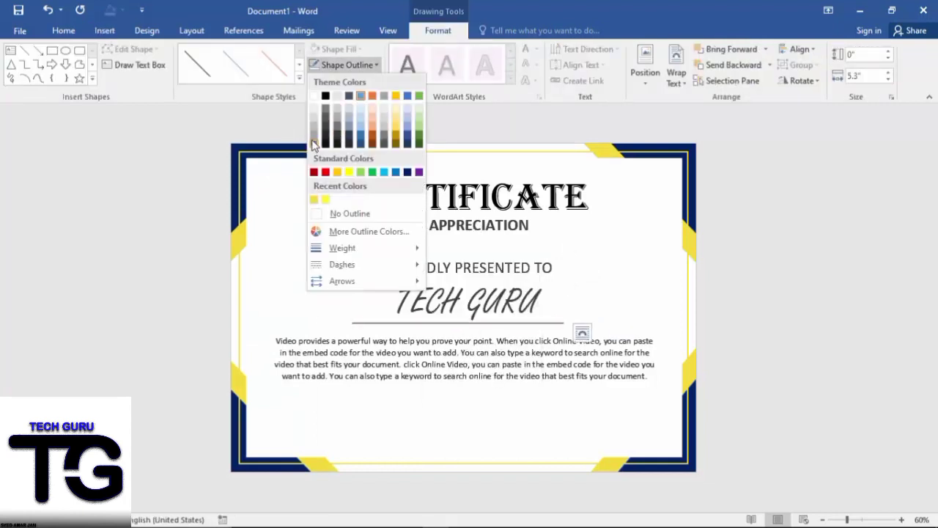
{"action": "left_click", "coordinate": [313, 144]}
{"action": "left_click", "coordinate": [651, 337]}
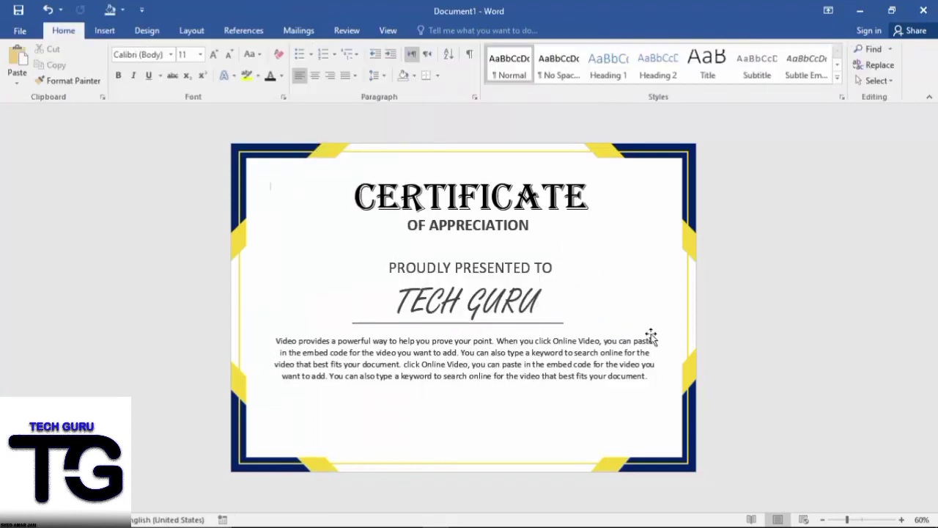
Step: Check the yellow line and the PROUDLY PRESENTED TO box by selecting and deselecting them
{"action": "left_click", "coordinate": [513, 323]}
{"action": "left_click", "coordinate": [699, 378]}
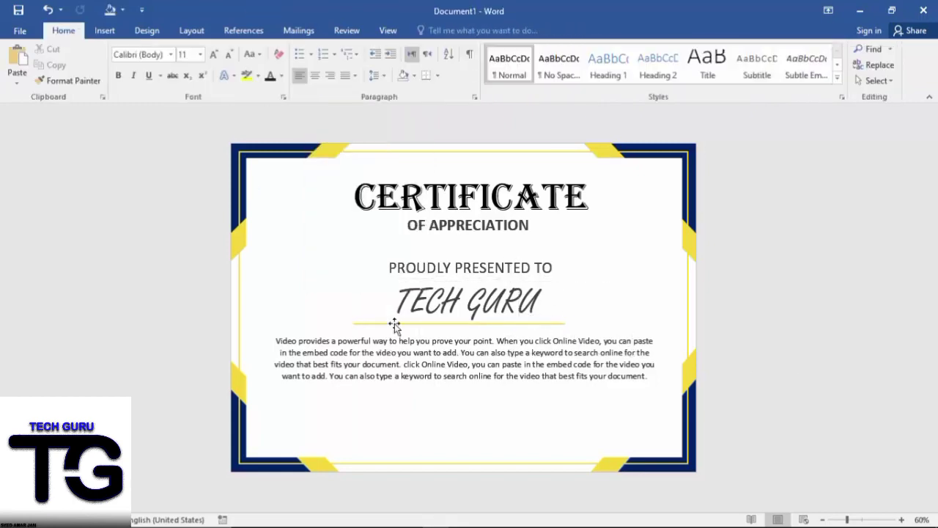
{"action": "left_click", "coordinate": [530, 324]}
{"action": "left_click", "coordinate": [540, 330]}
{"action": "left_click", "coordinate": [501, 266]}
{"action": "left_click", "coordinate": [510, 308]}
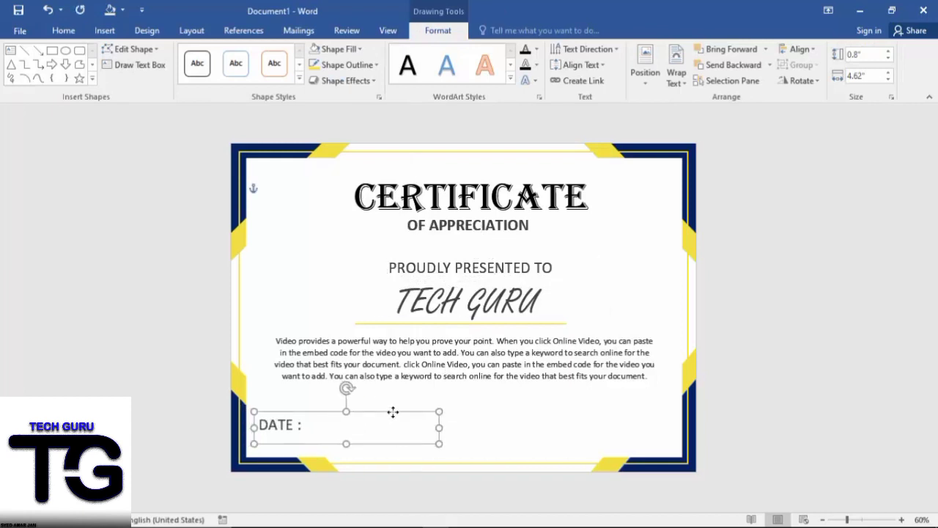
Step: Shift the DATE label slightly and retype the right-hand label as SIGNATURE
{"action": "left_click_drag", "start_coordinate": [393, 412], "coordinate": [442, 423]}
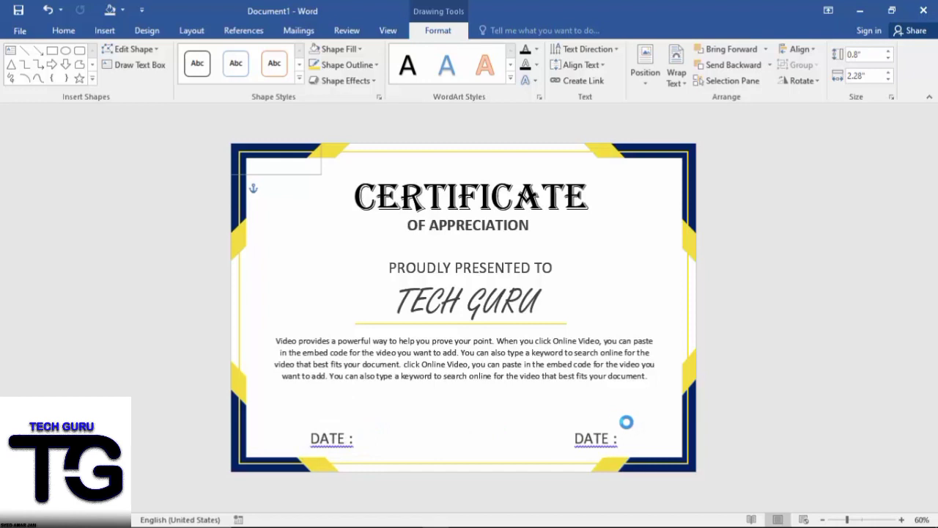
{"action": "triple_click", "coordinate": [609, 440]}
{"action": "type", "text": "SIGNATURE"}
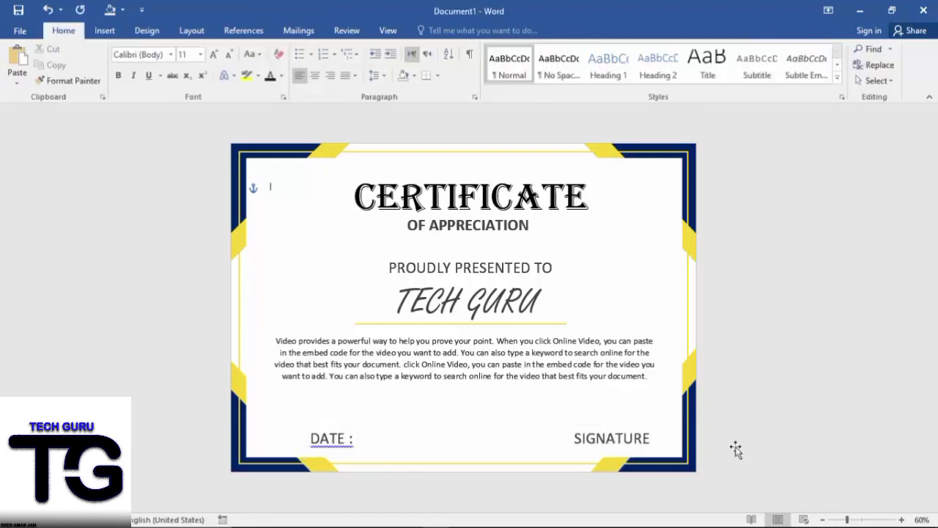
{"action": "left_click", "coordinate": [792, 458]}
{"action": "left_click", "coordinate": [592, 428]}
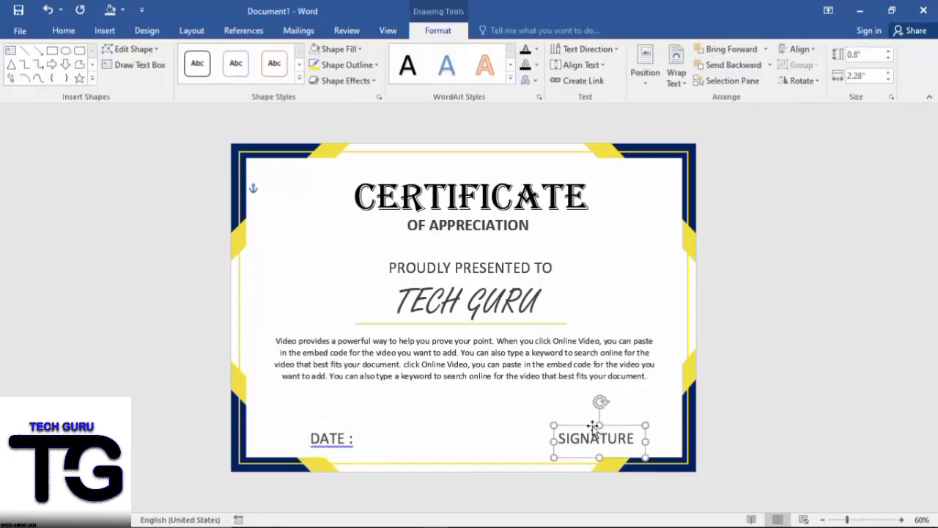
{"action": "left_click", "coordinate": [670, 293]}
Step: Place yellow lines above DATE and SIGNATURE, undoing a misplaced line
{"action": "left_click", "coordinate": [508, 323]}
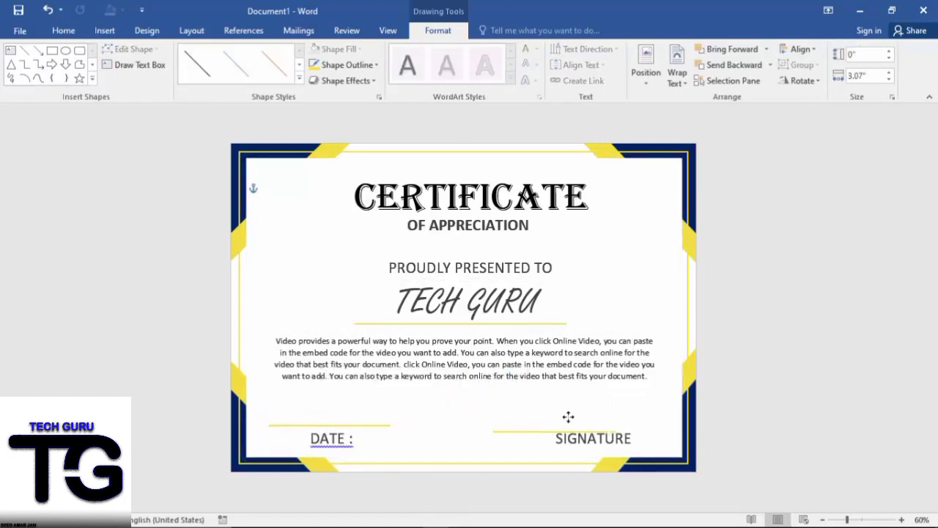
{"action": "key", "text": "ctrl+z"}
{"action": "left_click", "coordinate": [291, 426]}
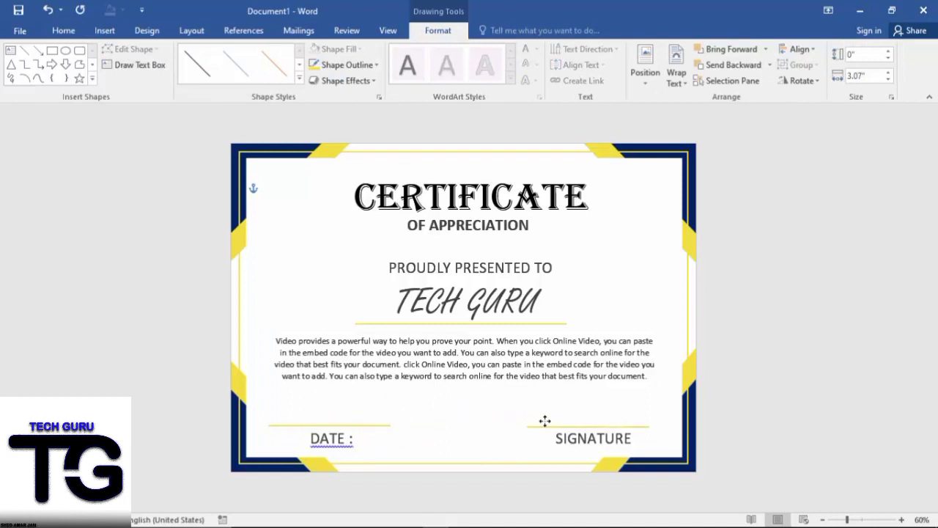
{"action": "left_click", "coordinate": [635, 427]}
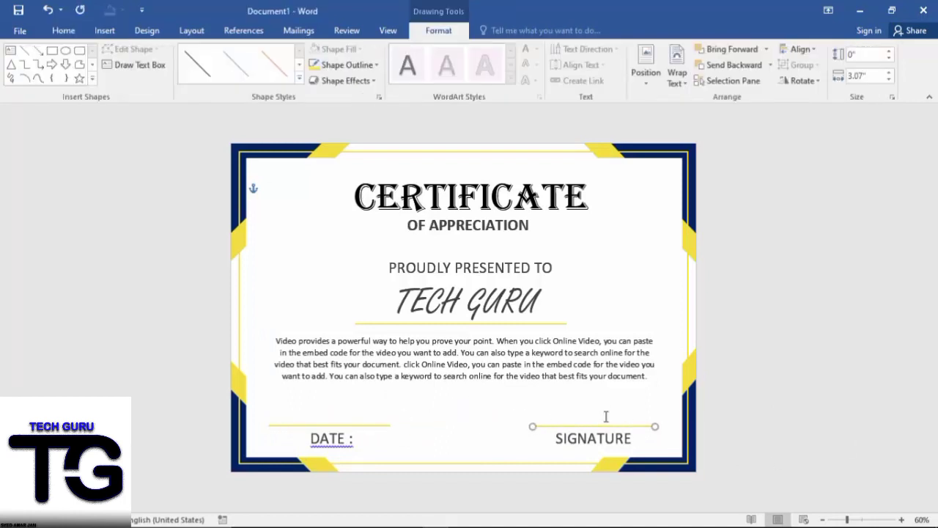
{"action": "left_click", "coordinate": [806, 460]}
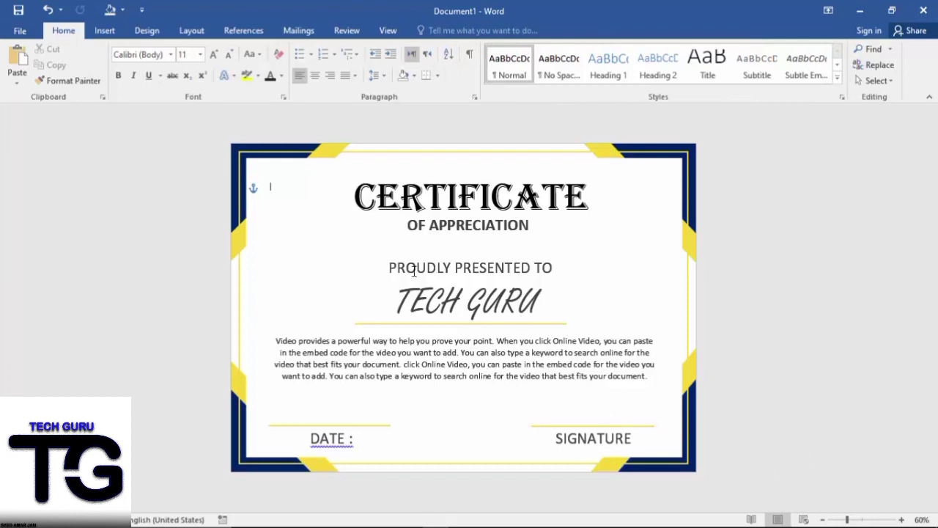
{"action": "left_click", "coordinate": [104, 30]}
{"action": "left_click", "coordinate": [189, 66]}
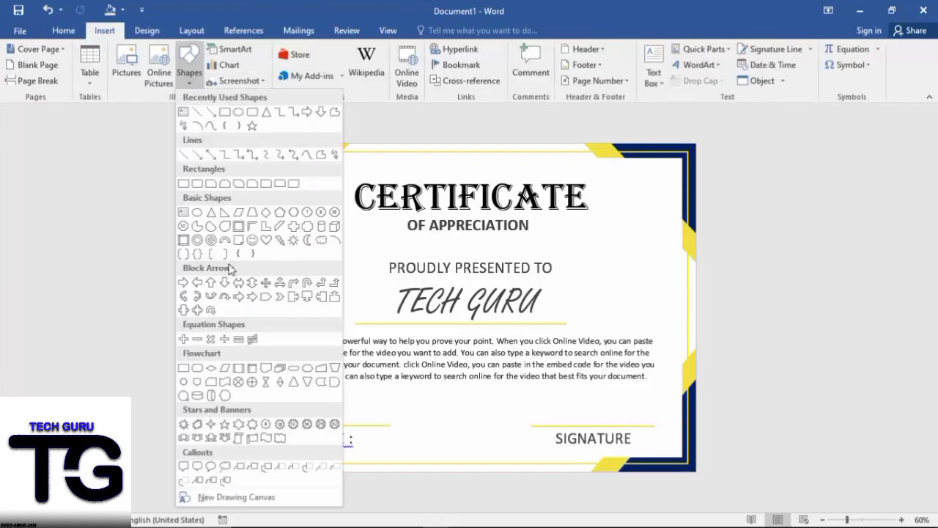
Step: Draw a gold-filled 16-point star between DATE and SIGNATURE
{"action": "left_click", "coordinate": [307, 425]}
{"action": "left_click_drag", "start_coordinate": [433, 408], "coordinate": [473, 448]}
{"action": "right_click", "coordinate": [454, 425]}
{"action": "left_click", "coordinate": [499, 456]}
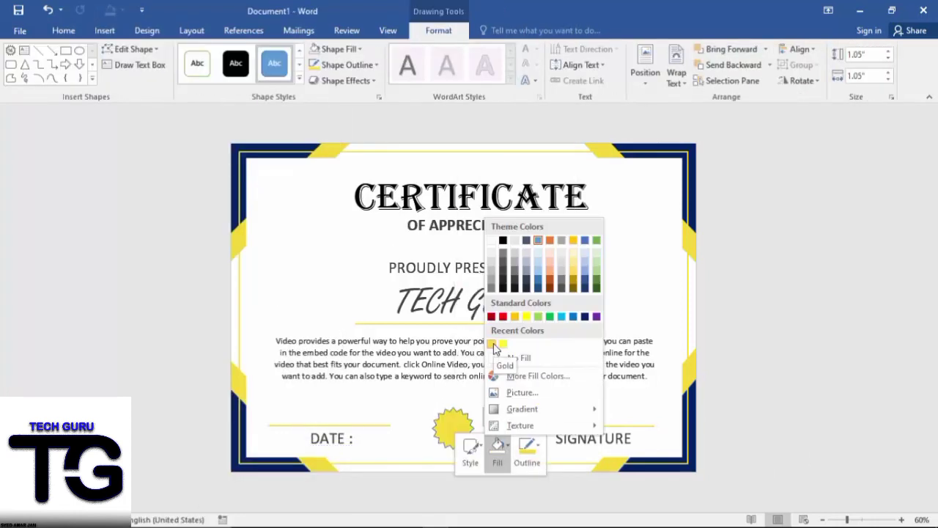
{"action": "left_click", "coordinate": [514, 314]}
{"action": "left_click", "coordinate": [528, 457]}
{"action": "left_click", "coordinate": [539, 372]}
{"action": "mouse_move", "coordinate": [447, 433]}
{"action": "left_mouse_down"}
{"action": "mouse_move", "coordinate": [459, 425]}
{"action": "mouse_move", "coordinate": [487, 438]}
{"action": "left_mouse_up"}
Step: Give the gold star a raised preset shape effect, discarding a stray circle
{"action": "left_click", "coordinate": [105, 30]}
{"action": "left_click", "coordinate": [190, 74]}
{"action": "left_click", "coordinate": [196, 256]}
{"action": "key", "text": "Delete"}
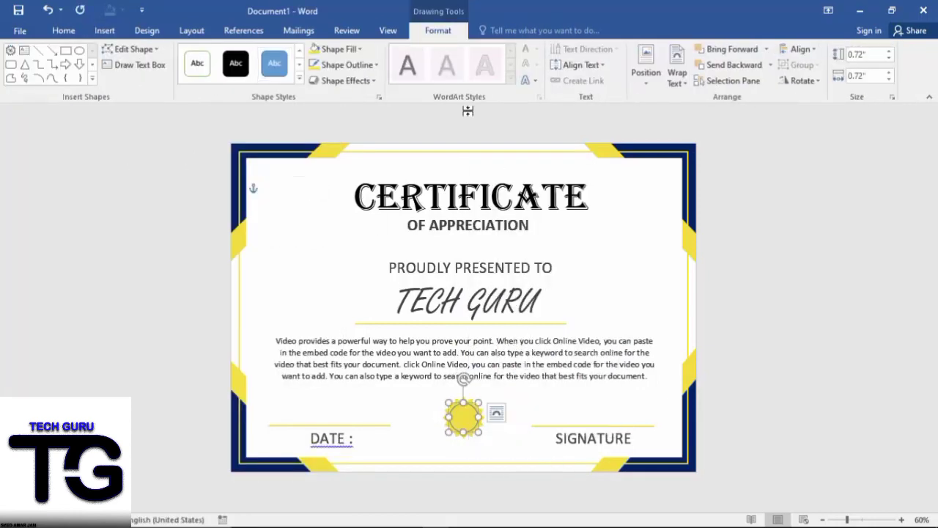
{"action": "right_click", "coordinate": [464, 418]}
{"action": "left_click", "coordinate": [344, 81]}
{"action": "mouse_move", "coordinate": [351, 105]}
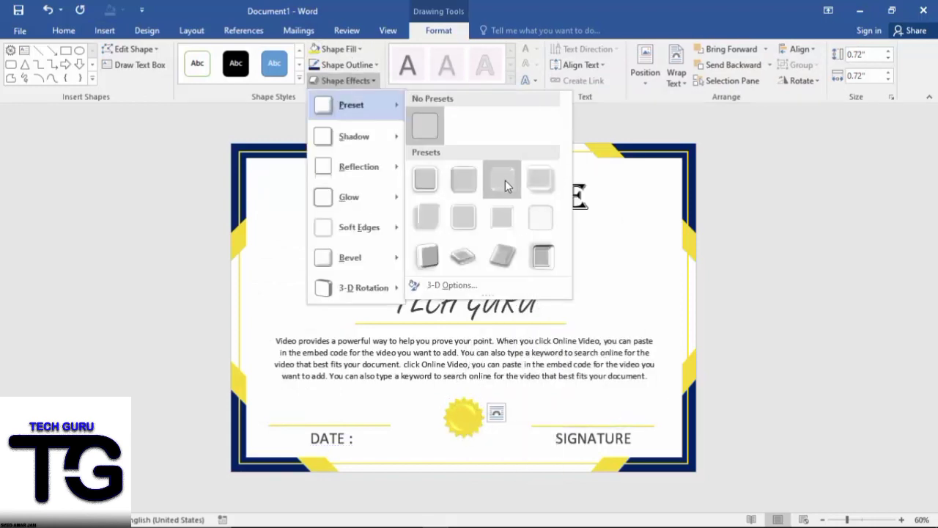
{"action": "left_click", "coordinate": [480, 215]}
{"action": "left_click", "coordinate": [800, 411]}
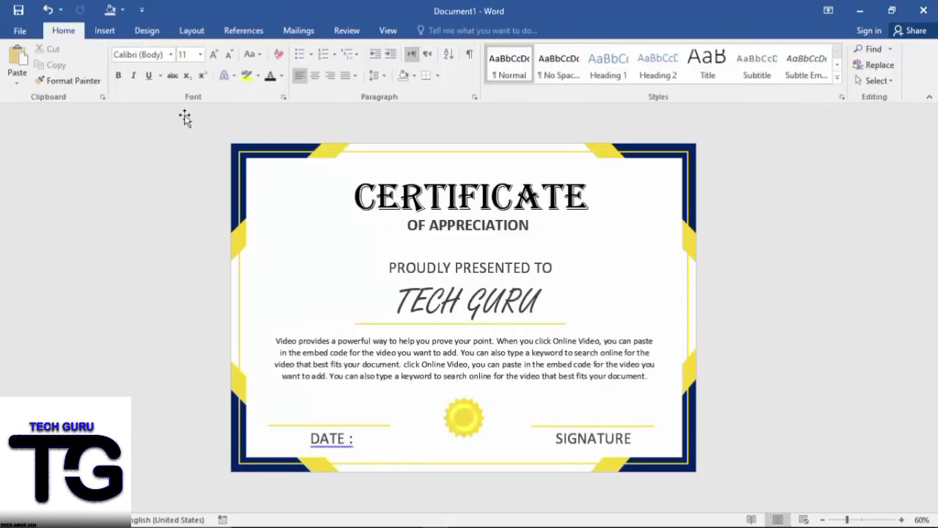
{"action": "left_click", "coordinate": [105, 30]}
{"action": "left_click", "coordinate": [189, 73]}
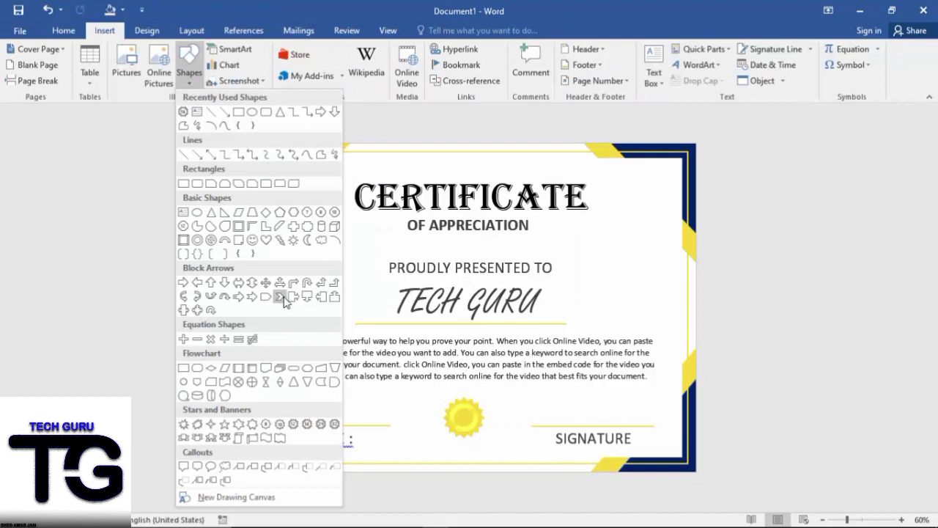
Step: Draw a rectangle, notch its bottom edge, and fill it dark blue as a ribbon tail
{"action": "left_click", "coordinate": [237, 112]}
{"action": "left_click_drag", "start_coordinate": [602, 263], "coordinate": [646, 330]}
{"action": "left_click", "coordinate": [603, 315]}
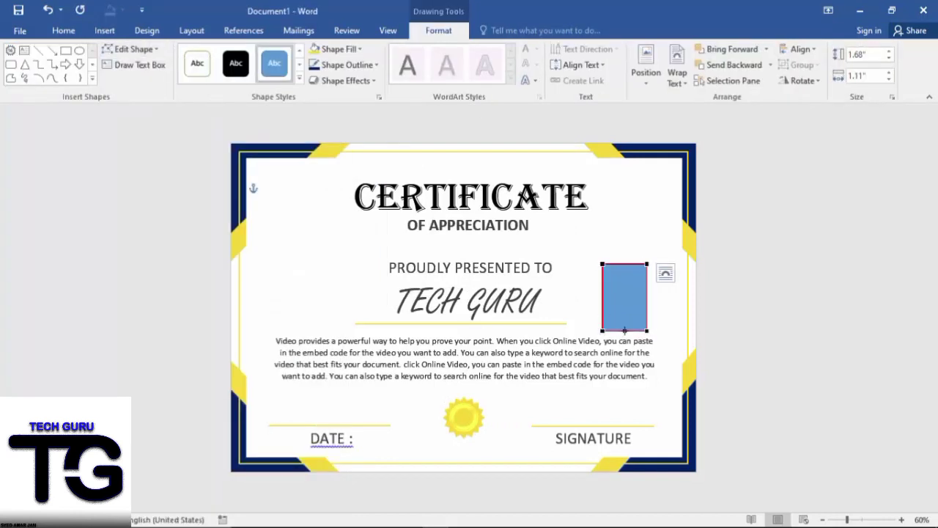
{"action": "left_click_drag", "start_coordinate": [624, 300], "coordinate": [624, 314]}
{"action": "left_click", "coordinate": [637, 315]}
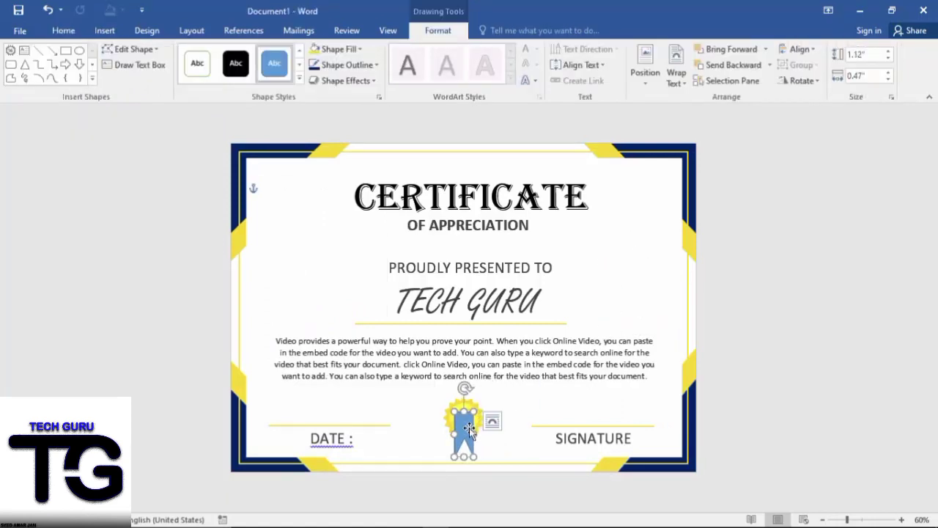
{"action": "right_click", "coordinate": [469, 428]}
{"action": "left_click", "coordinate": [513, 457]}
{"action": "left_click", "coordinate": [601, 318]}
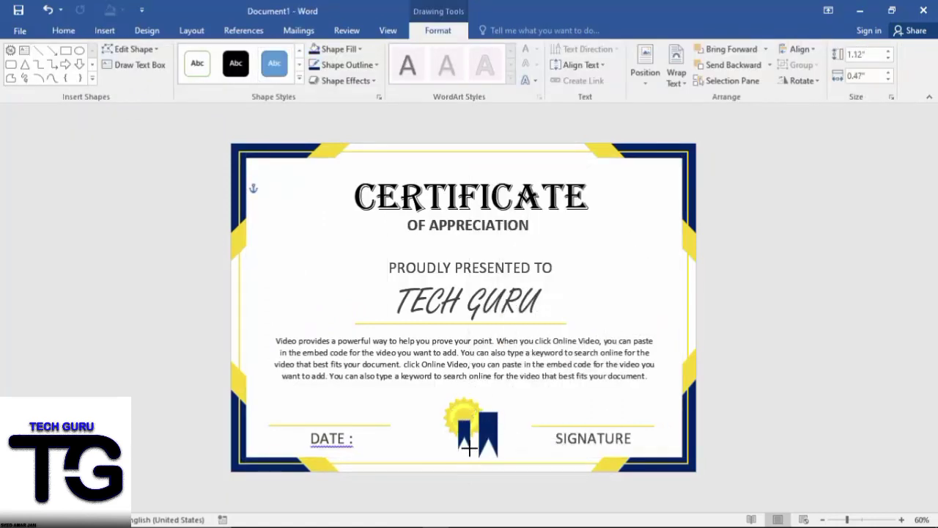
Step: Undo the oversized second tail and give the ribbon tail a thicker outline
{"action": "scroll", "coordinate": [469, 448], "scroll_direction": "up", "scroll_amount": 7, "text": "ctrl"}
{"action": "key", "text": "ctrl+z"}
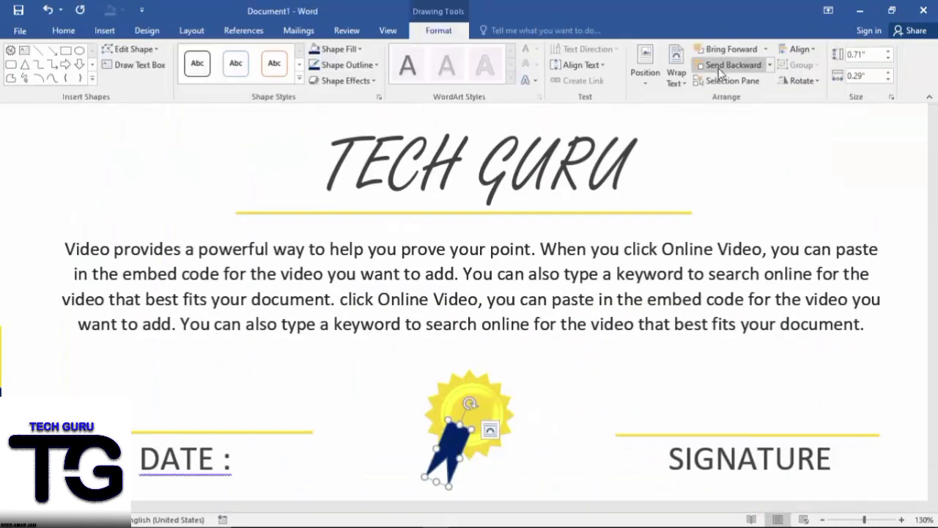
{"action": "left_click", "coordinate": [497, 467]}
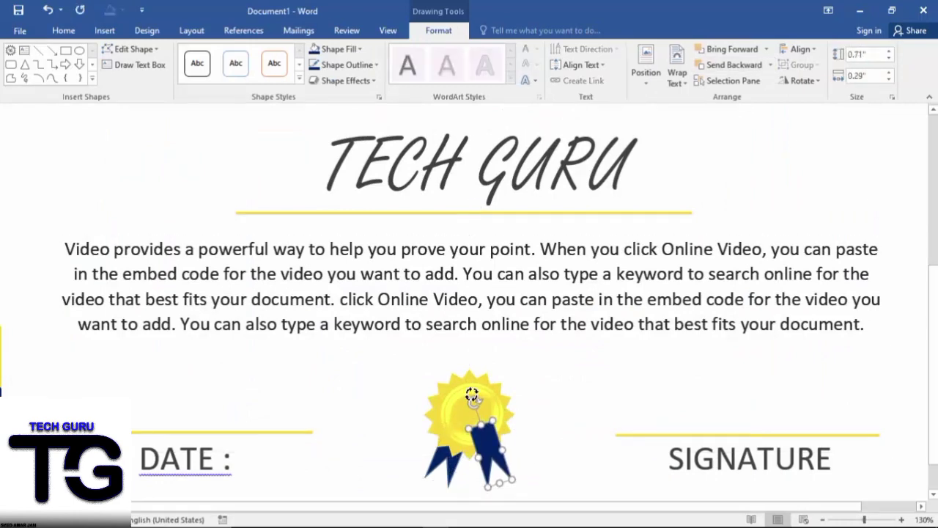
{"action": "left_click", "coordinate": [498, 460]}
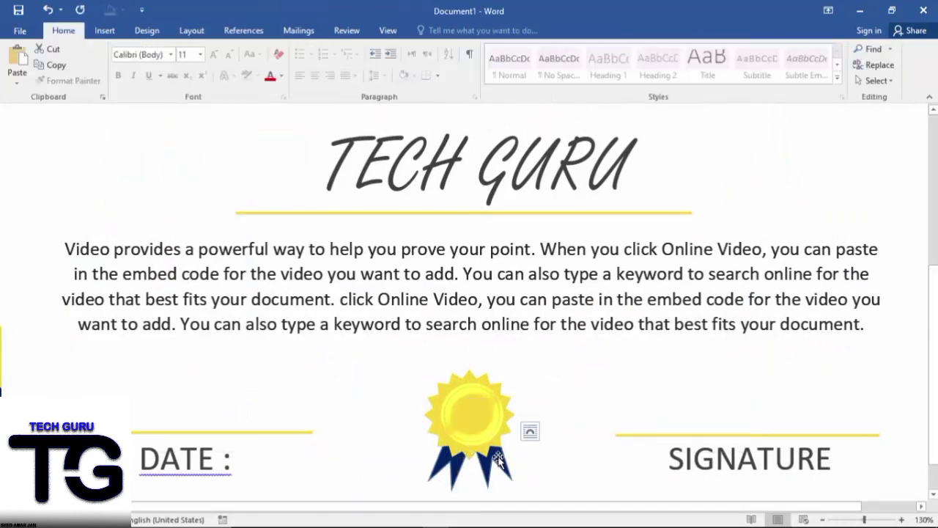
{"action": "left_click", "coordinate": [499, 459]}
{"action": "left_click", "coordinate": [346, 64]}
{"action": "mouse_move", "coordinate": [342, 248]}
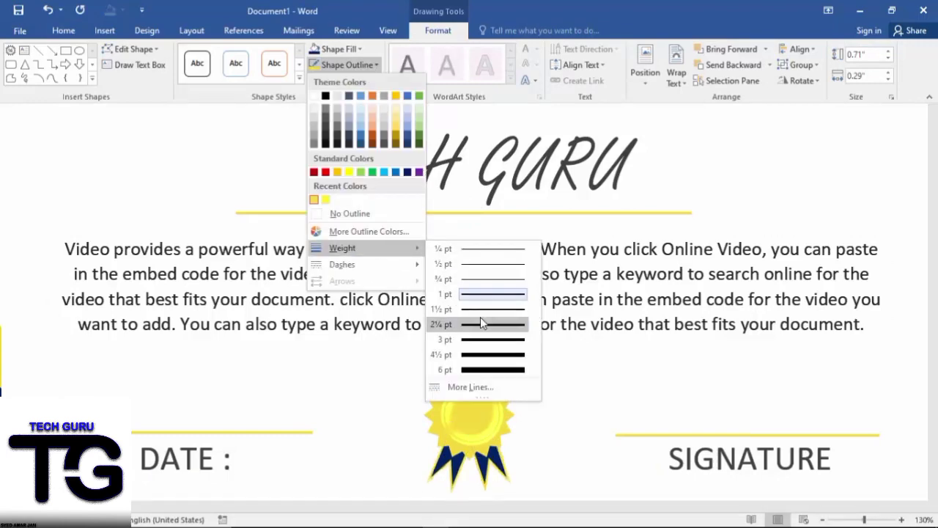
{"action": "left_click", "coordinate": [480, 323]}
Step: Search This PC for the saved certificate 'CERTIFIACTE 2'
{"action": "left_click", "coordinate": [482, 398]}
{"action": "left_click", "coordinate": [805, 395]}
{"action": "scroll", "coordinate": [806, 395], "scroll_direction": "down", "scroll_amount": 8}
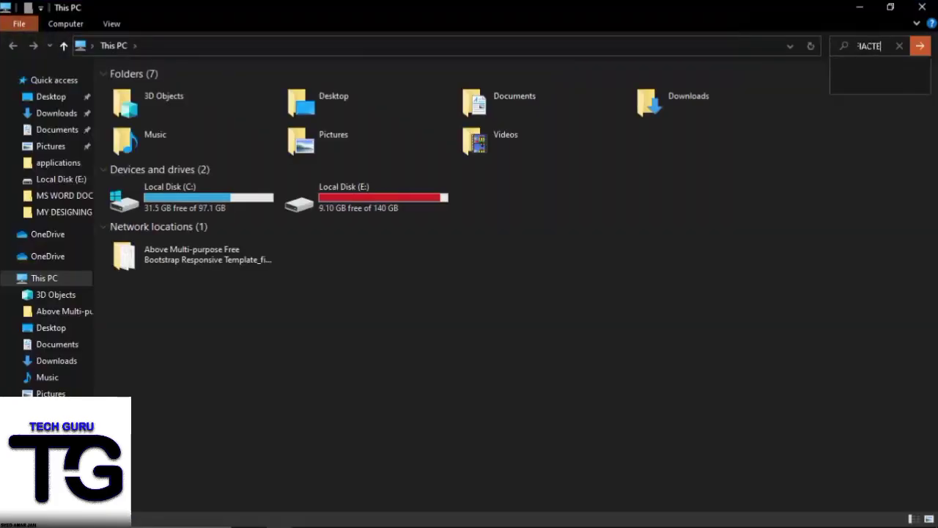
{"action": "key", "text": "Return"}
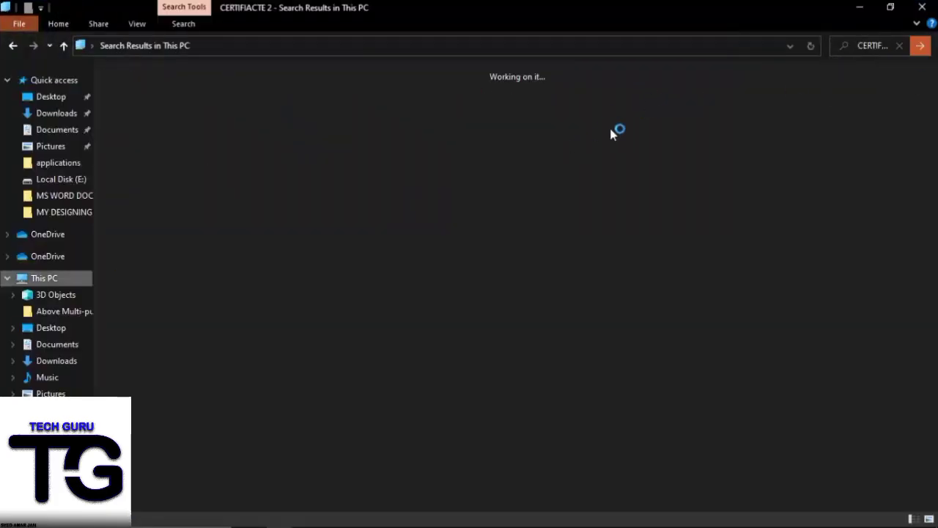